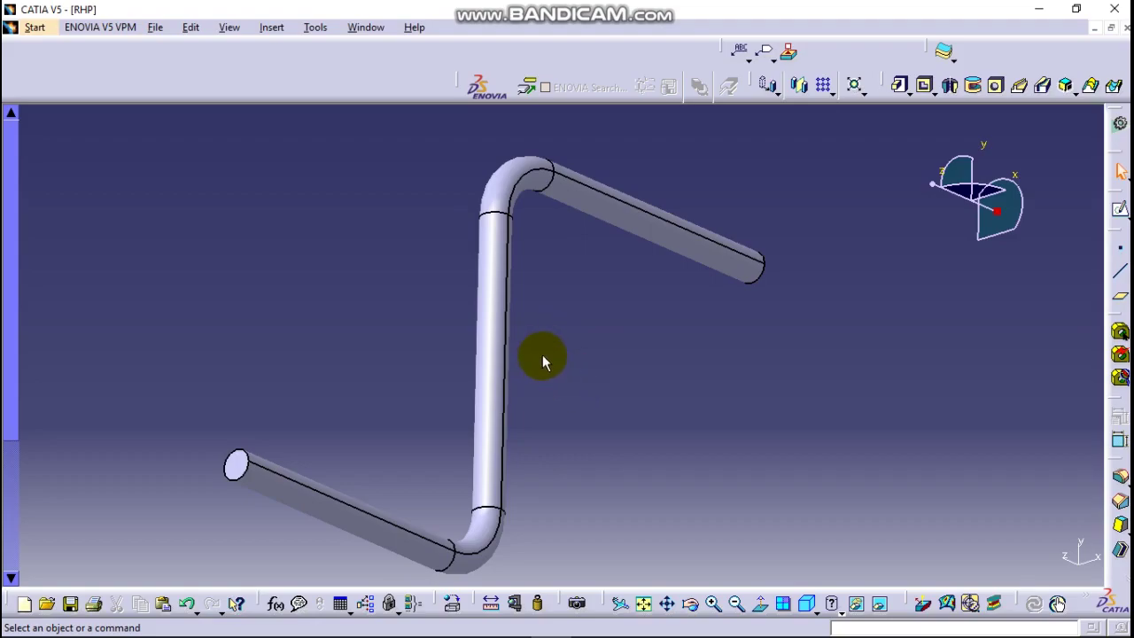
Create a new drawing with the ISO standard on an A4 ISO landscape sheet
{"action": "middle_click_drag", "start_coordinate": [542, 354], "coordinate": [628, 279]}
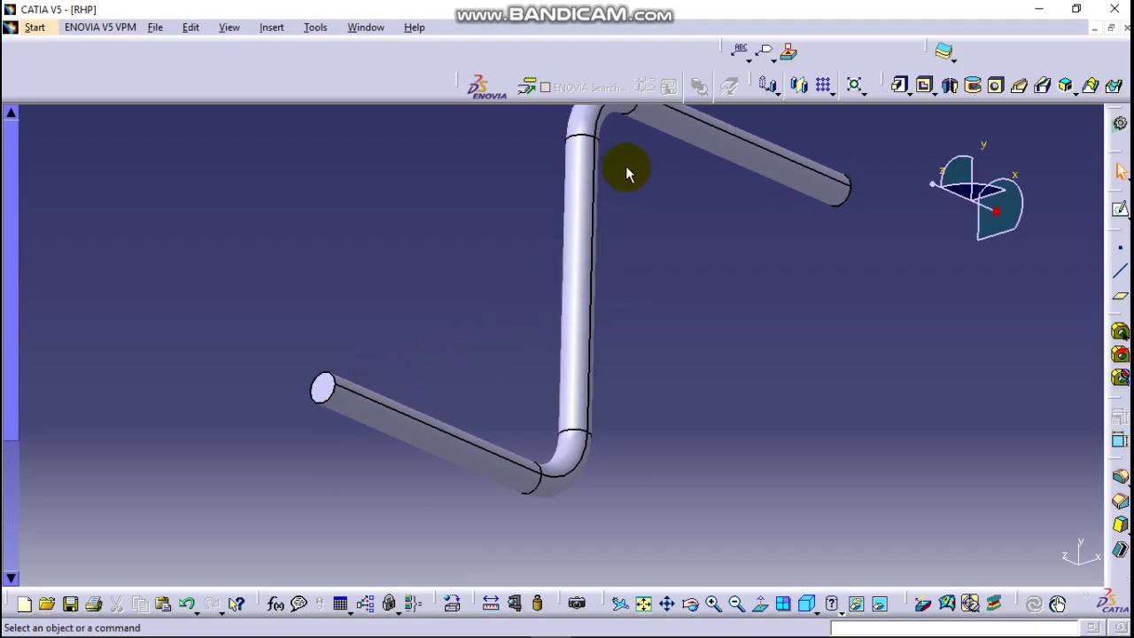
{"action": "middle_click_drag", "start_coordinate": [696, 238], "coordinate": [653, 292]}
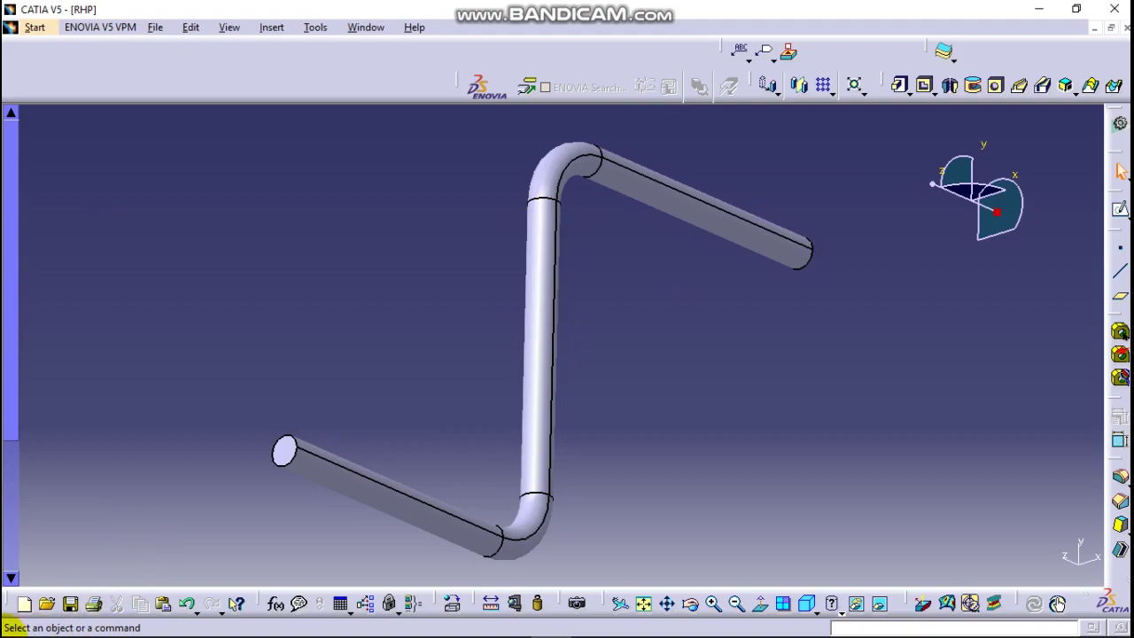
{"action": "left_click", "coordinate": [25, 604]}
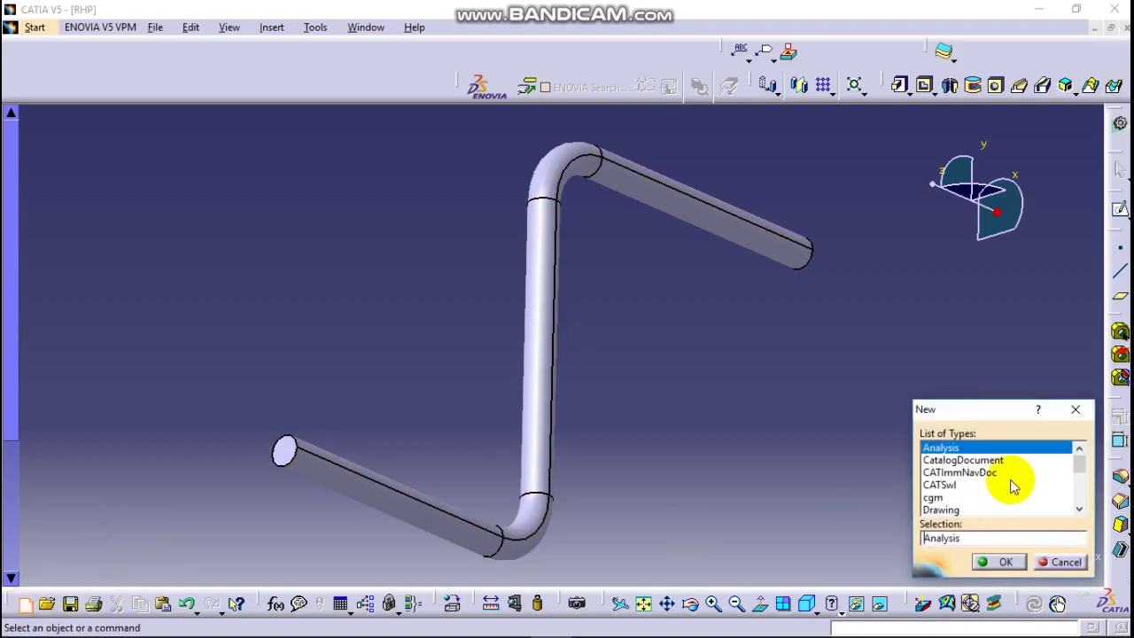
{"action": "left_click", "coordinate": [947, 510]}
{"action": "left_click", "coordinate": [1013, 568]}
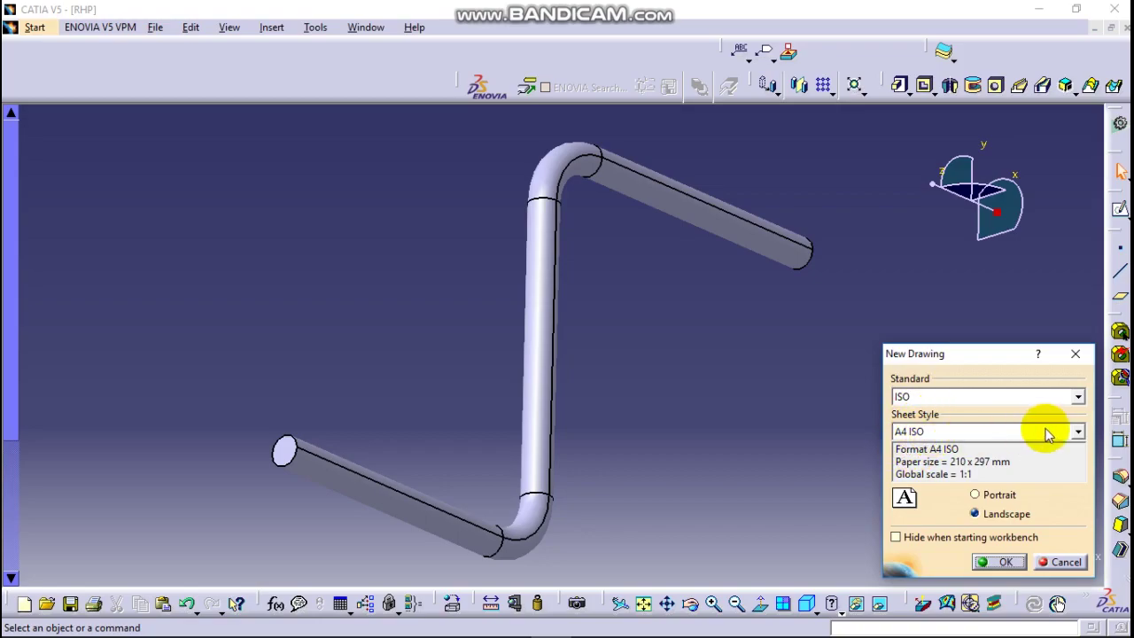
{"action": "left_click", "coordinate": [1076, 431]}
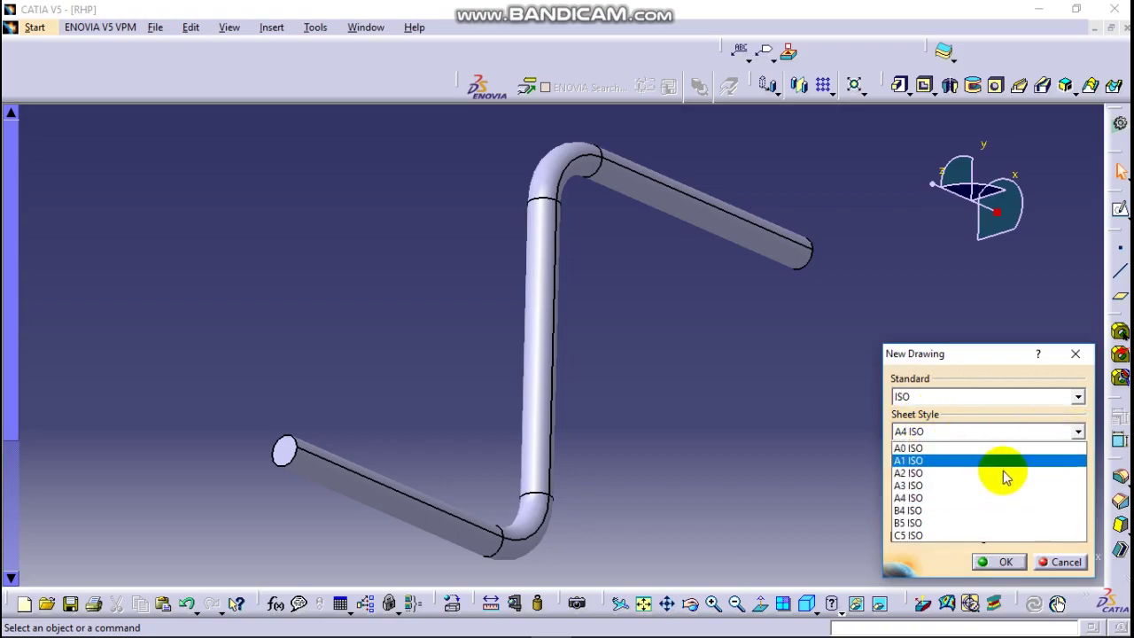
{"action": "left_click", "coordinate": [1004, 561]}
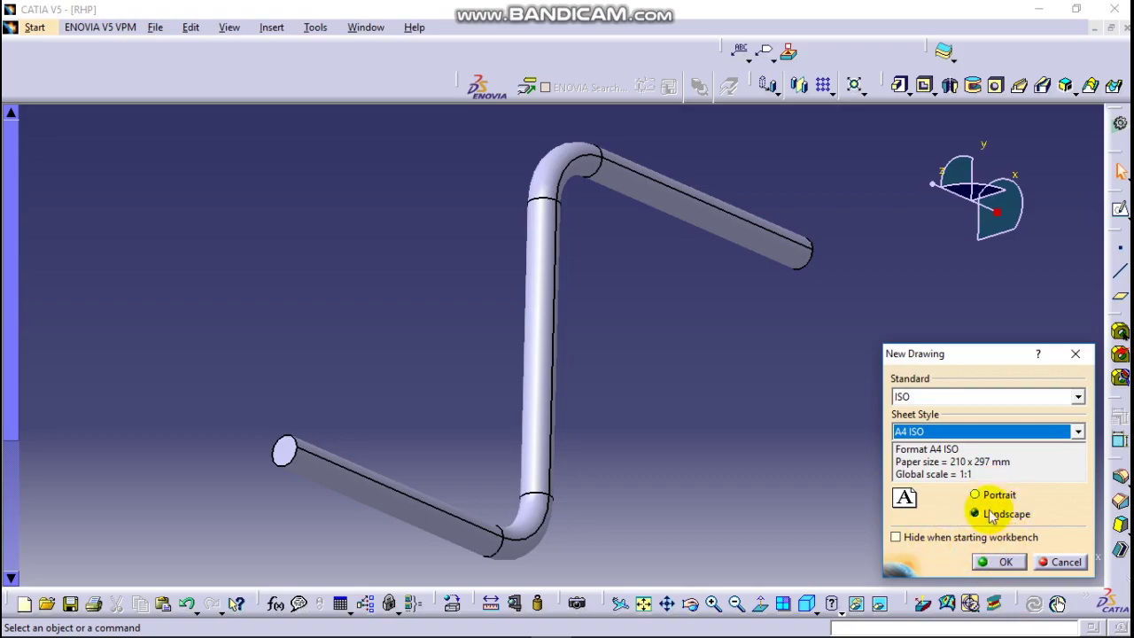
{"action": "left_click", "coordinate": [1011, 560]}
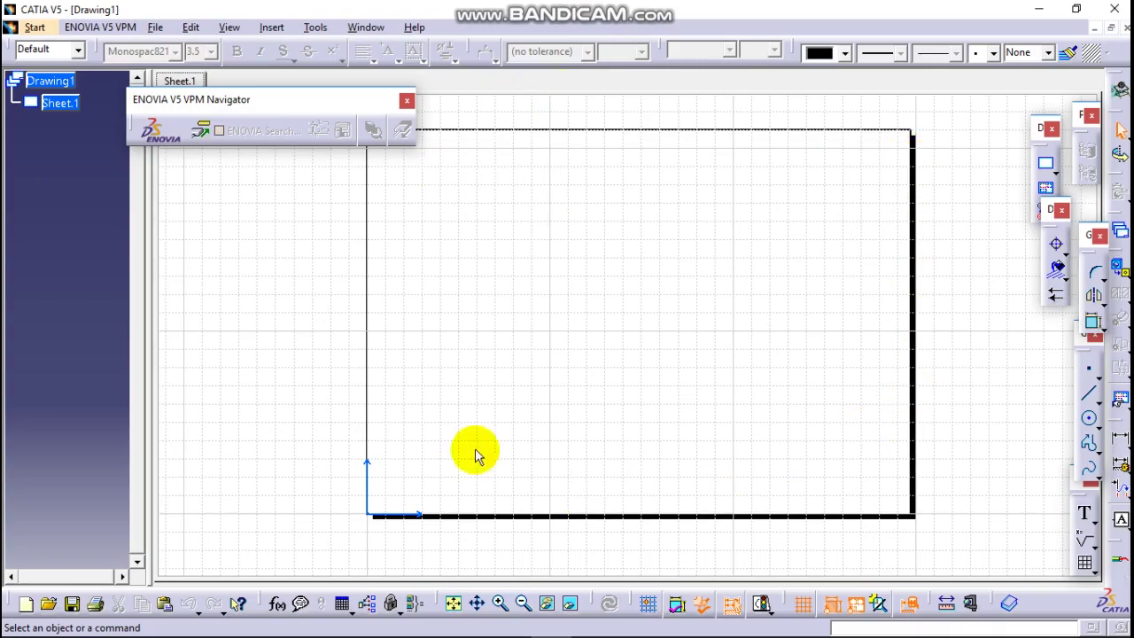
Generate a front view on the sheet, using the circular end face of the lower rod leg in the RHP part as reference plane
{"action": "left_click_drag", "start_coordinate": [363, 114], "coordinate": [355, 94]}
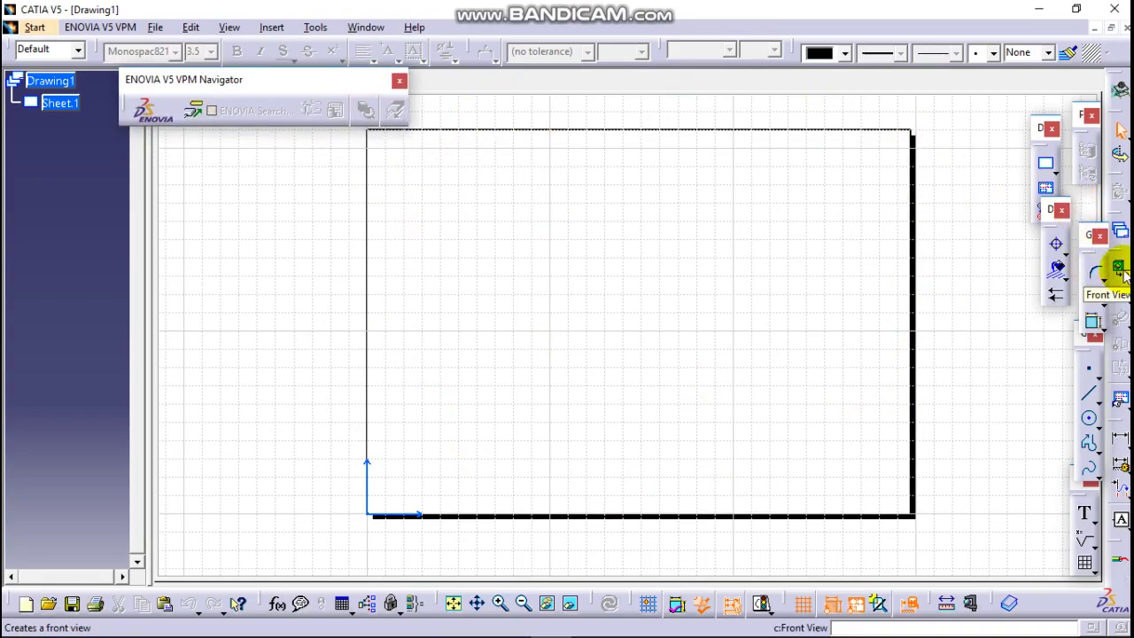
{"action": "left_click", "coordinate": [1119, 268]}
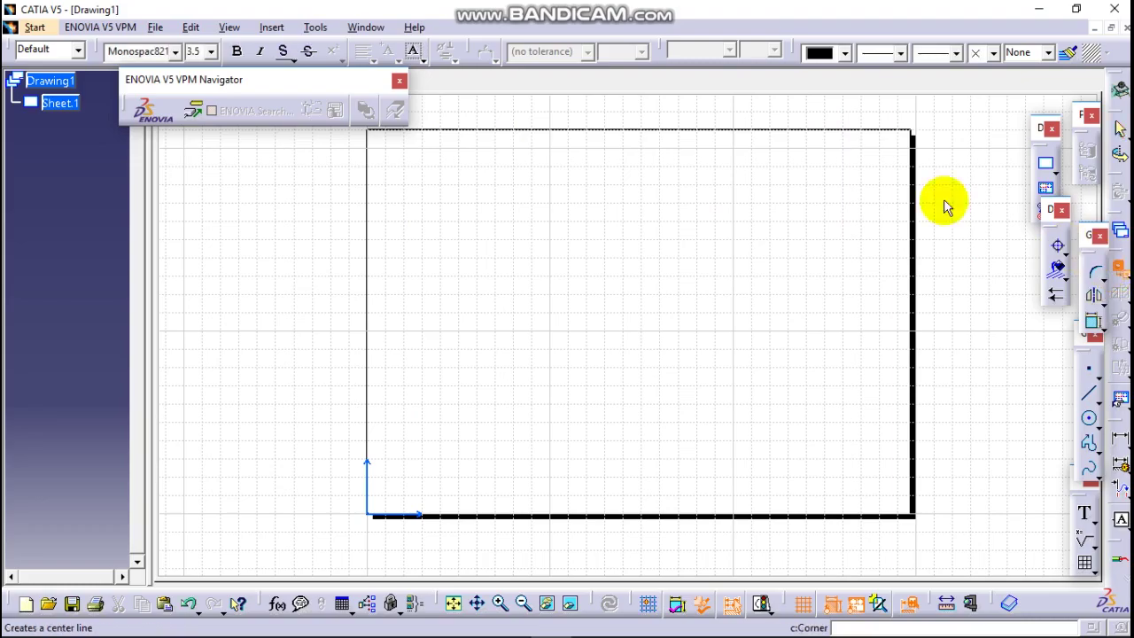
{"action": "left_click", "coordinate": [370, 29]}
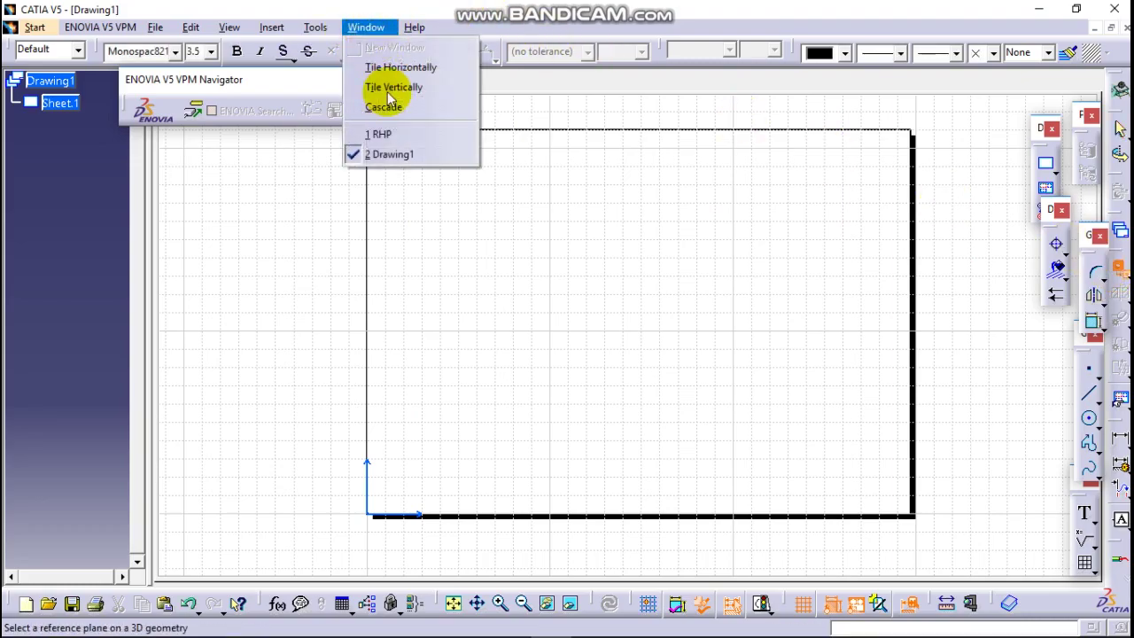
{"action": "left_click", "coordinate": [394, 138]}
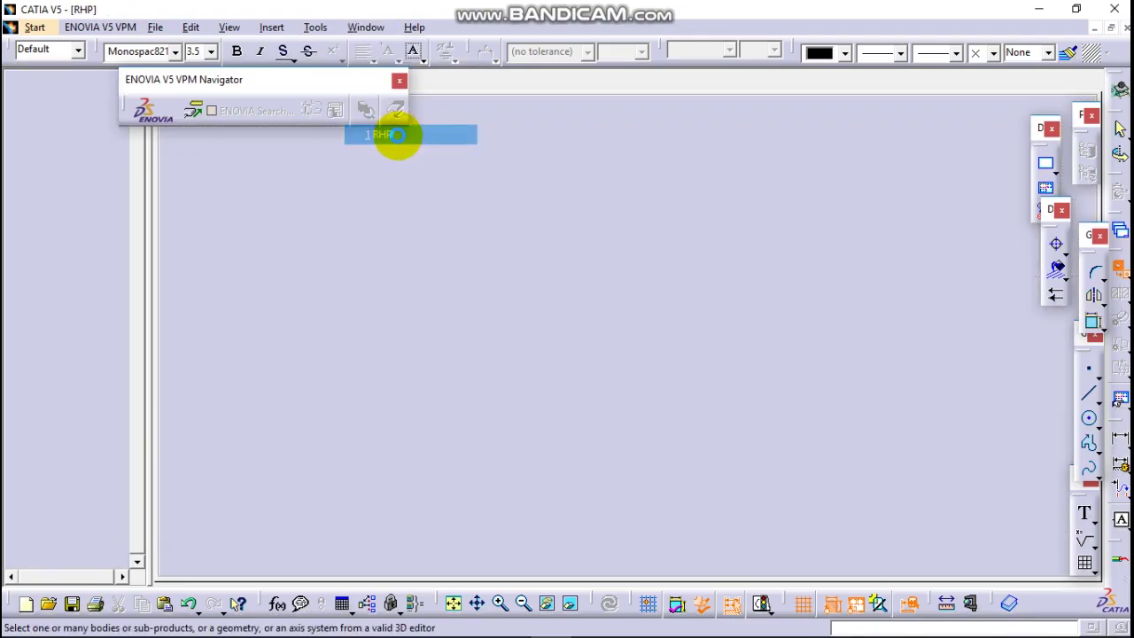
{"action": "mouse_move", "coordinate": [298, 452]}
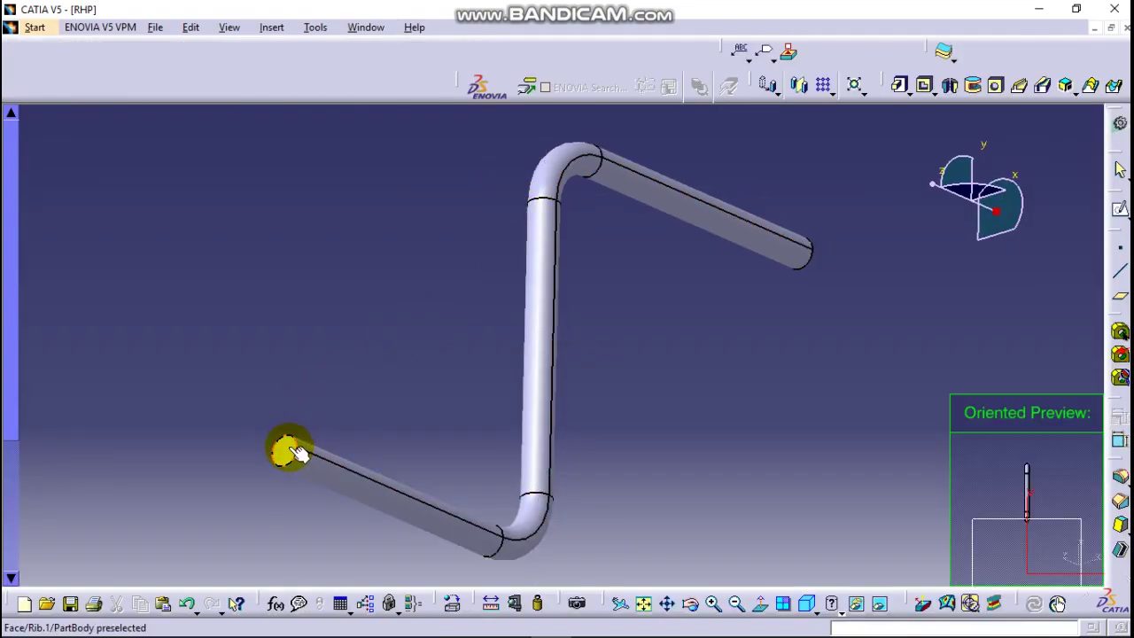
{"action": "left_click", "coordinate": [288, 451]}
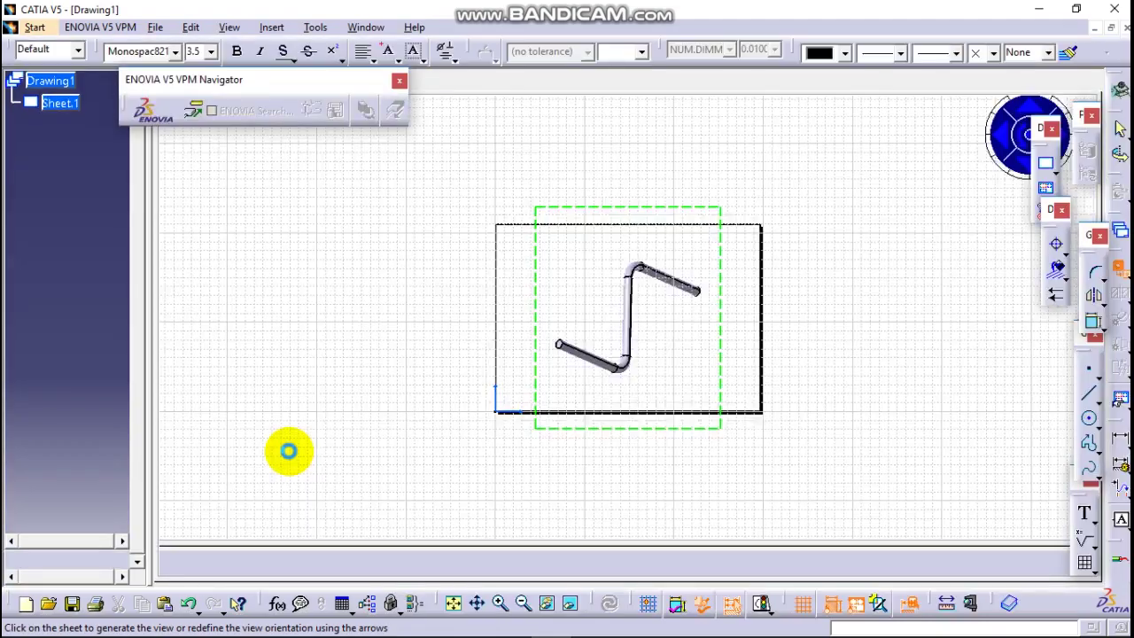
{"action": "left_click", "coordinate": [823, 382]}
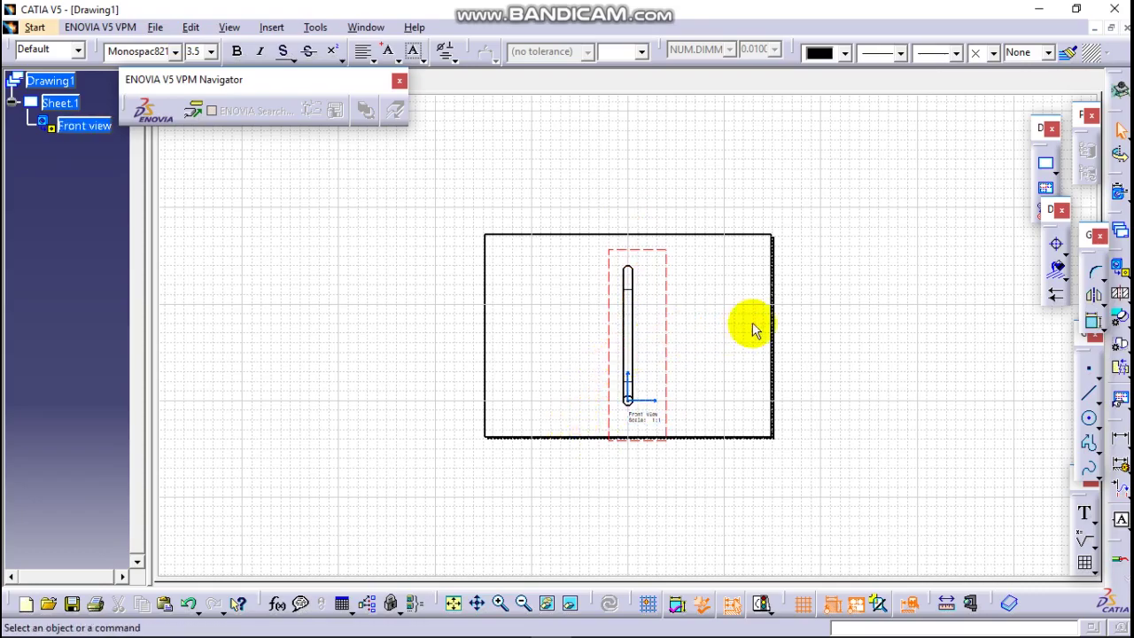
Project a left view of the bent rod and place it to the right of the front view
{"action": "left_click", "coordinate": [1096, 294]}
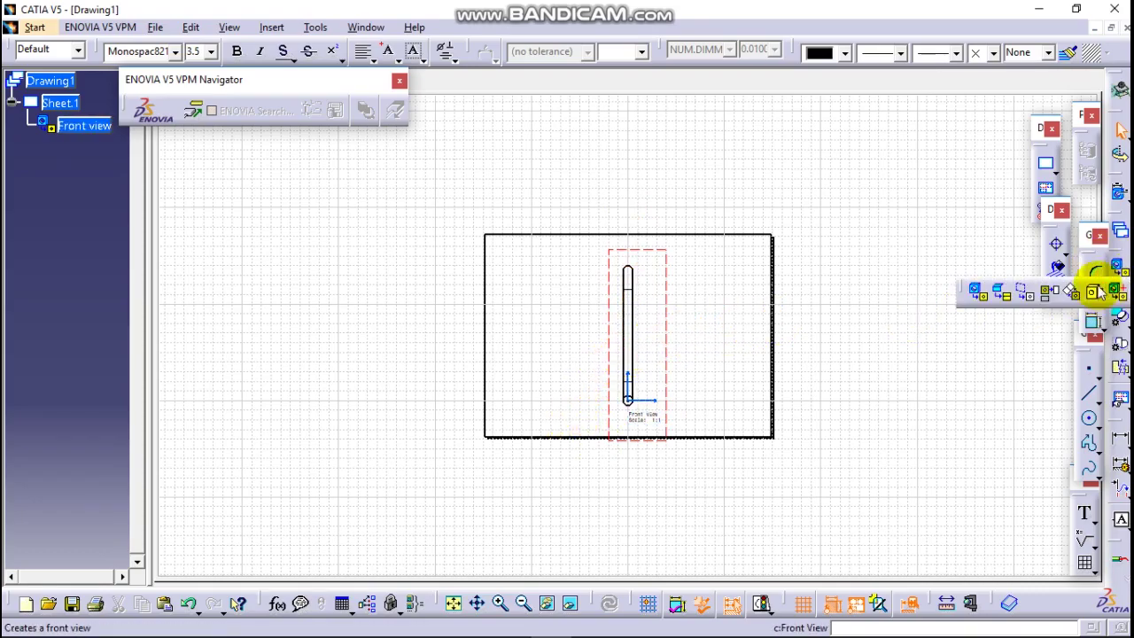
{"action": "left_click", "coordinate": [1047, 293]}
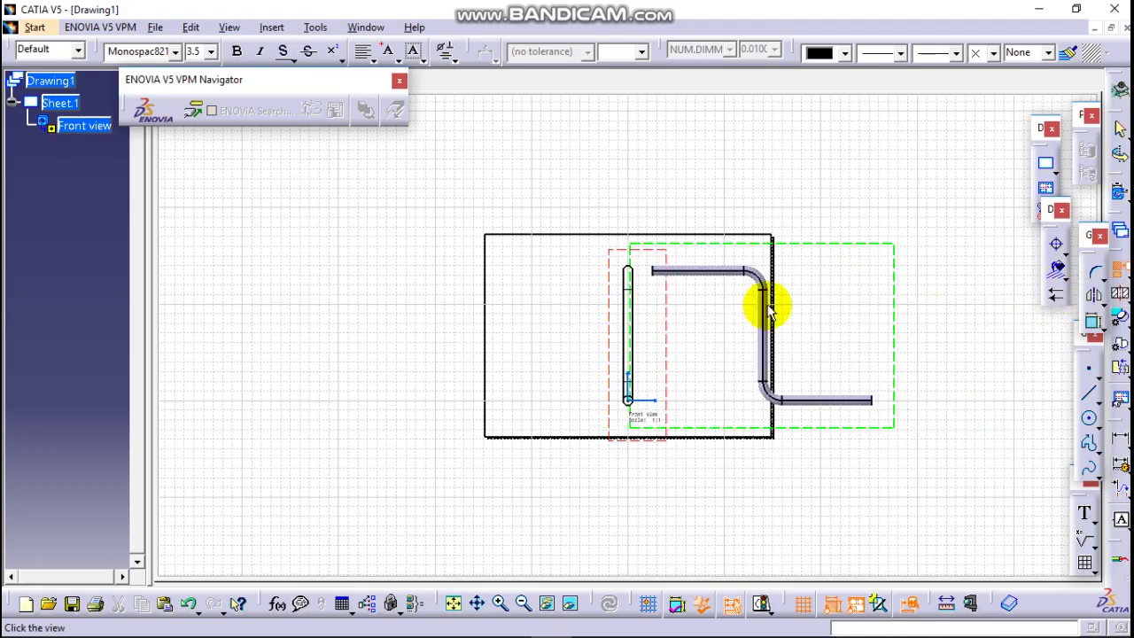
{"action": "left_click", "coordinate": [798, 311]}
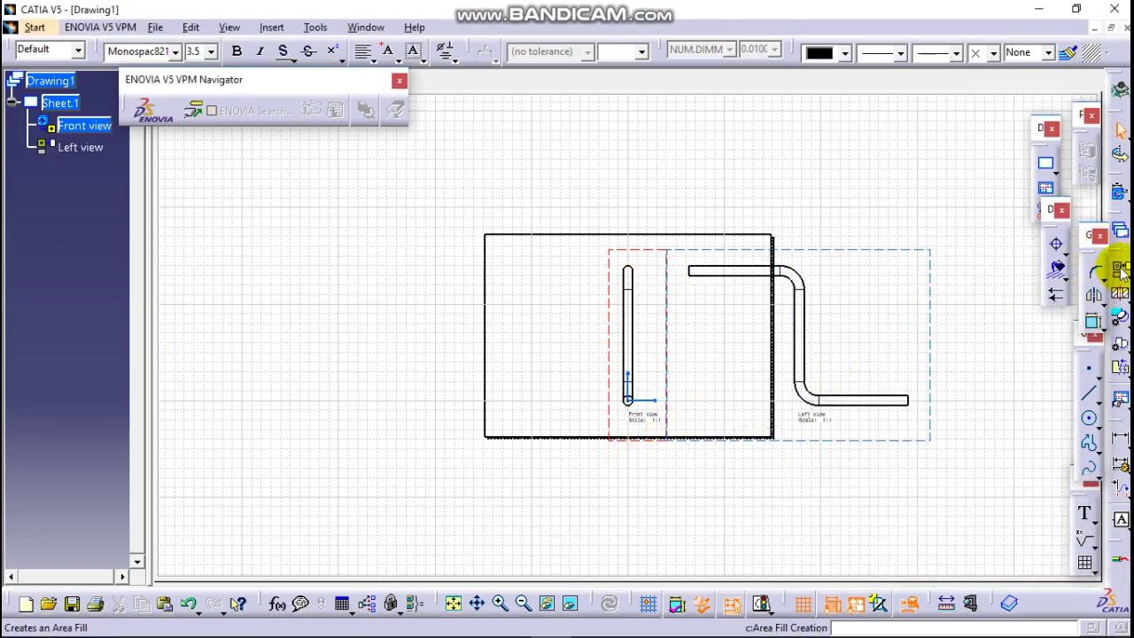
Project a top view of the rod and place it directly below the front view
{"action": "left_click", "coordinate": [1092, 320]}
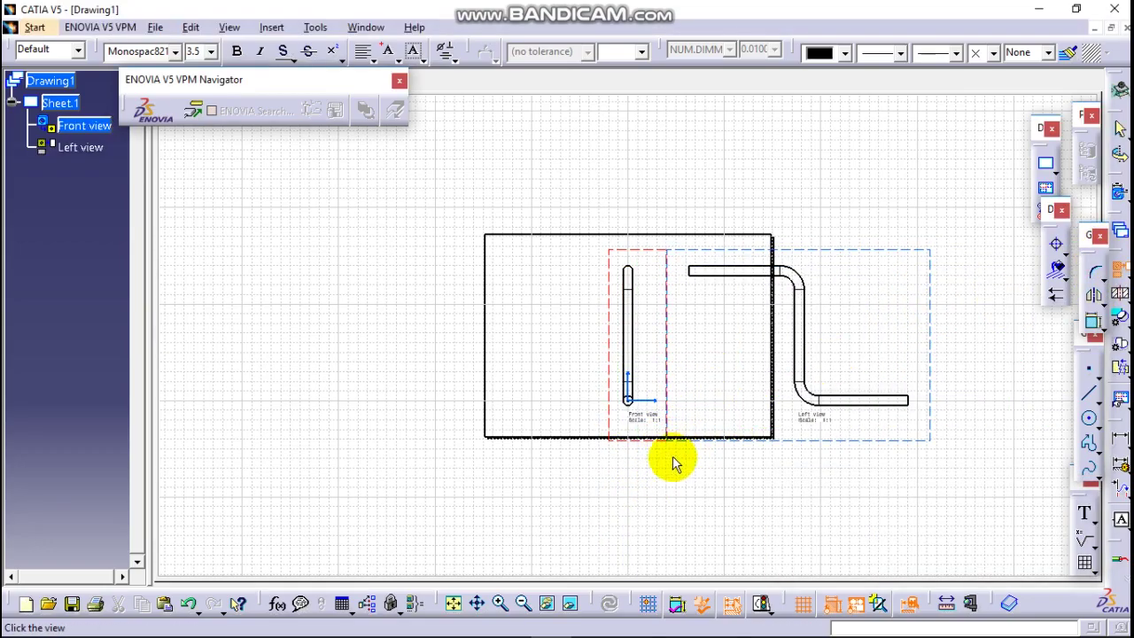
{"action": "key", "text": "Escape"}
{"action": "mouse_move", "coordinate": [658, 488]}
{"action": "middle_mouse_down"}
{"action": "mouse_move", "coordinate": [650, 271]}
{"action": "mouse_move", "coordinate": [649, 329]}
{"action": "middle_mouse_up"}
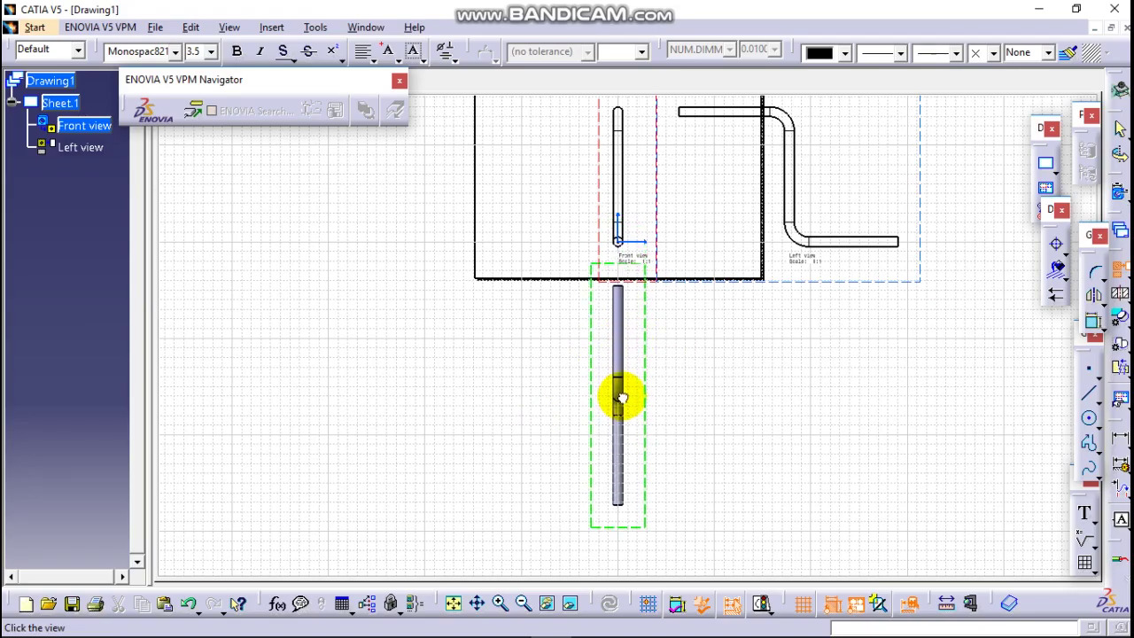
{"action": "left_click", "coordinate": [621, 398]}
Set the scale of the front, left and top views together to 1:10
{"action": "mouse_move", "coordinate": [842, 308]}
{"action": "middle_mouse_down"}
{"action": "mouse_move", "coordinate": [821, 404]}
{"action": "mouse_move", "coordinate": [855, 309]}
{"action": "middle_mouse_up"}
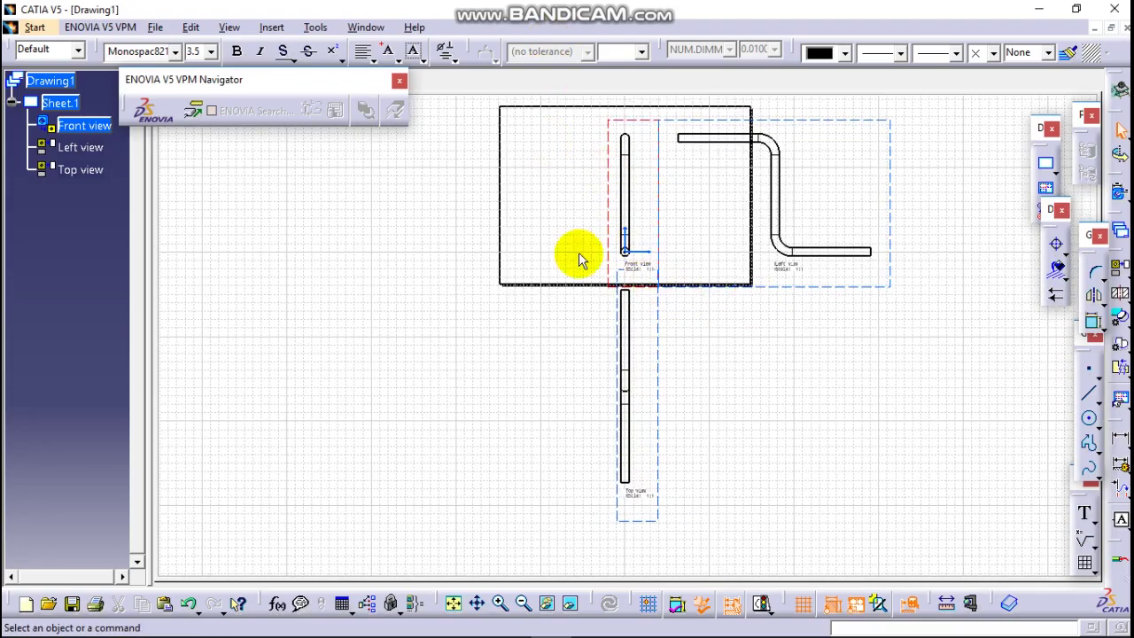
{"action": "mouse_move", "coordinate": [718, 417]}
{"action": "middle_mouse_down"}
{"action": "mouse_move", "coordinate": [664, 380]}
{"action": "mouse_move", "coordinate": [661, 435]}
{"action": "middle_mouse_up"}
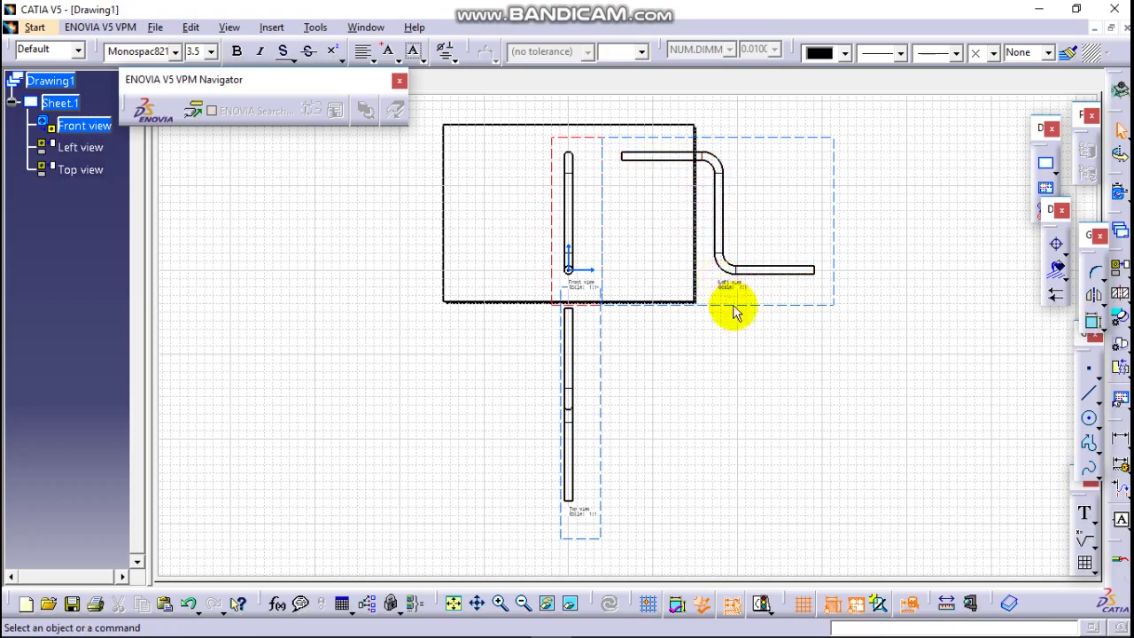
{"action": "left_click", "coordinate": [825, 304]}
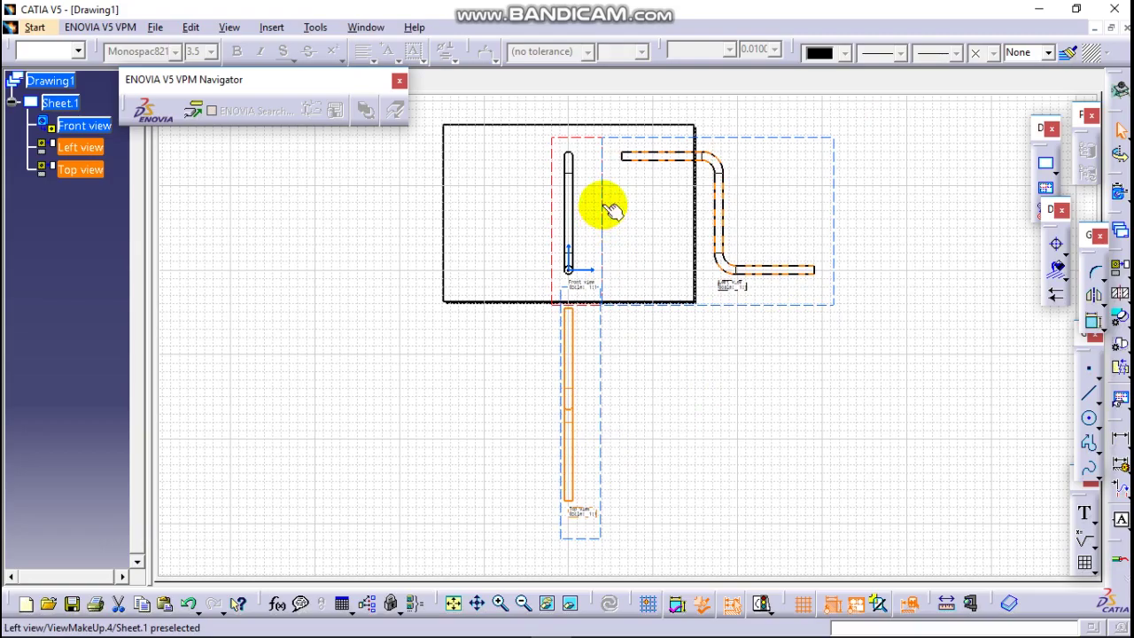
{"action": "right_click", "coordinate": [551, 175]}
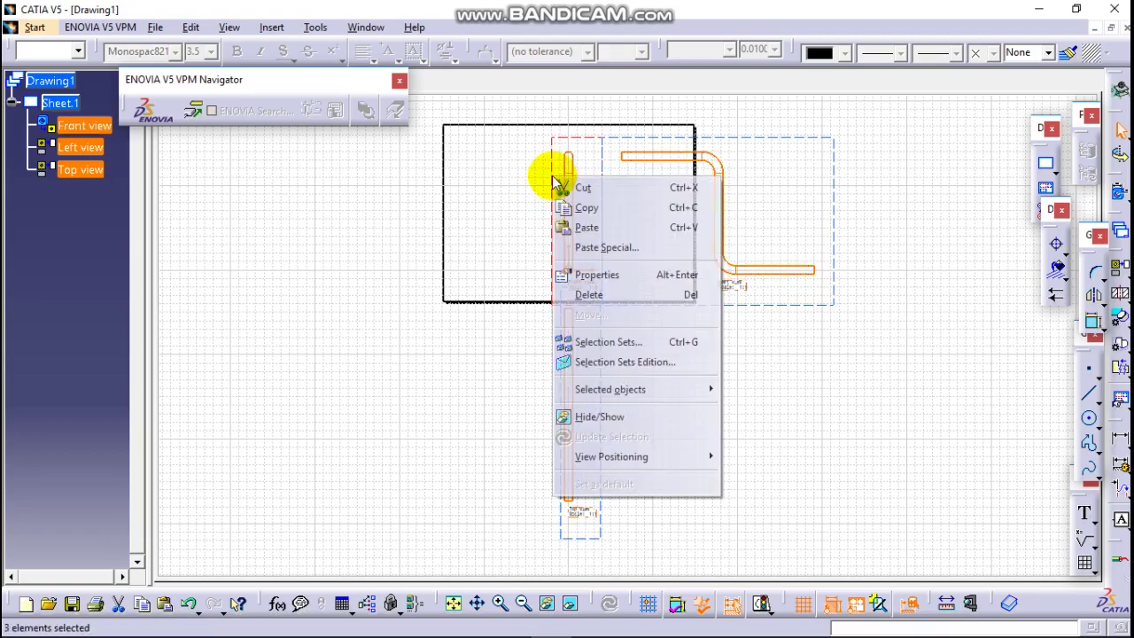
{"action": "left_click", "coordinate": [592, 273]}
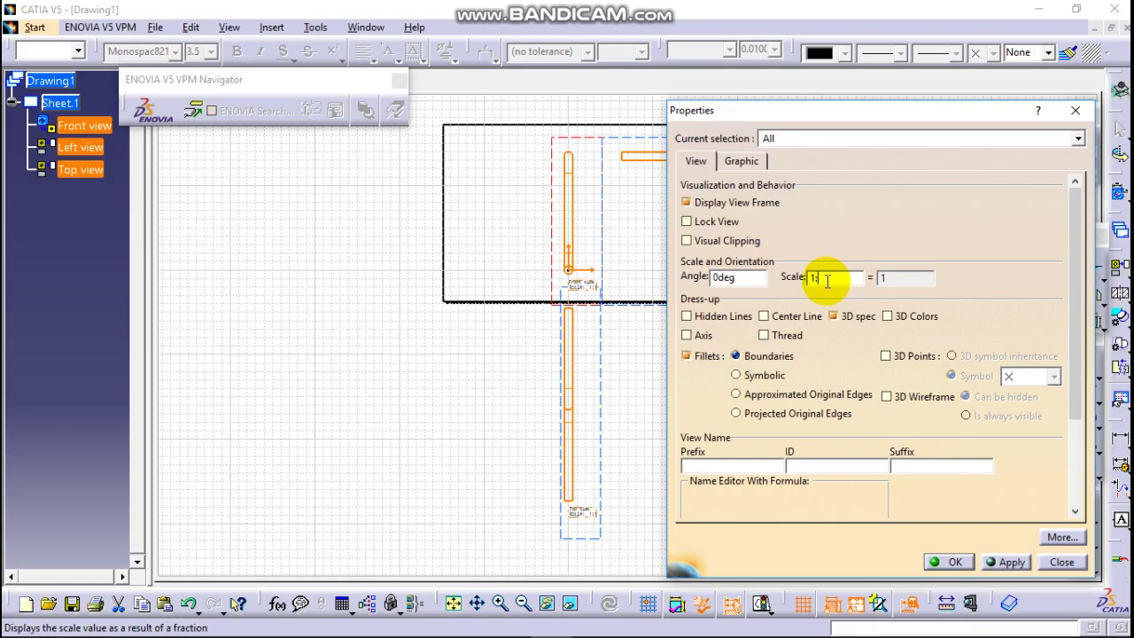
{"action": "key", "text": "Return"}
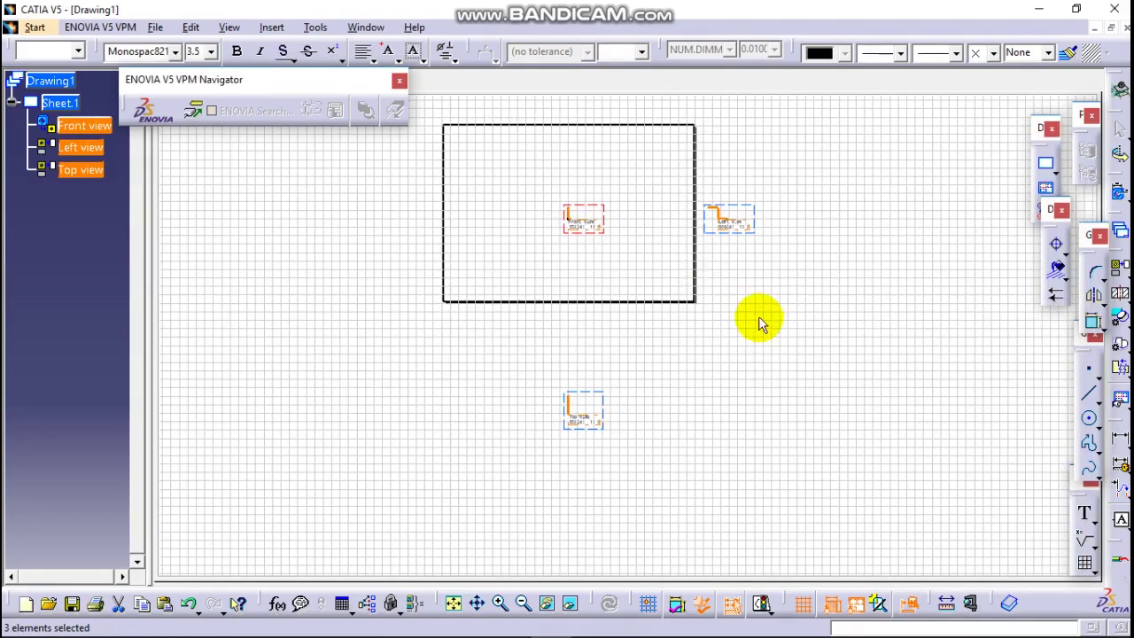
Change the scale of all three selected views to 1:5
{"action": "right_click", "coordinate": [753, 215]}
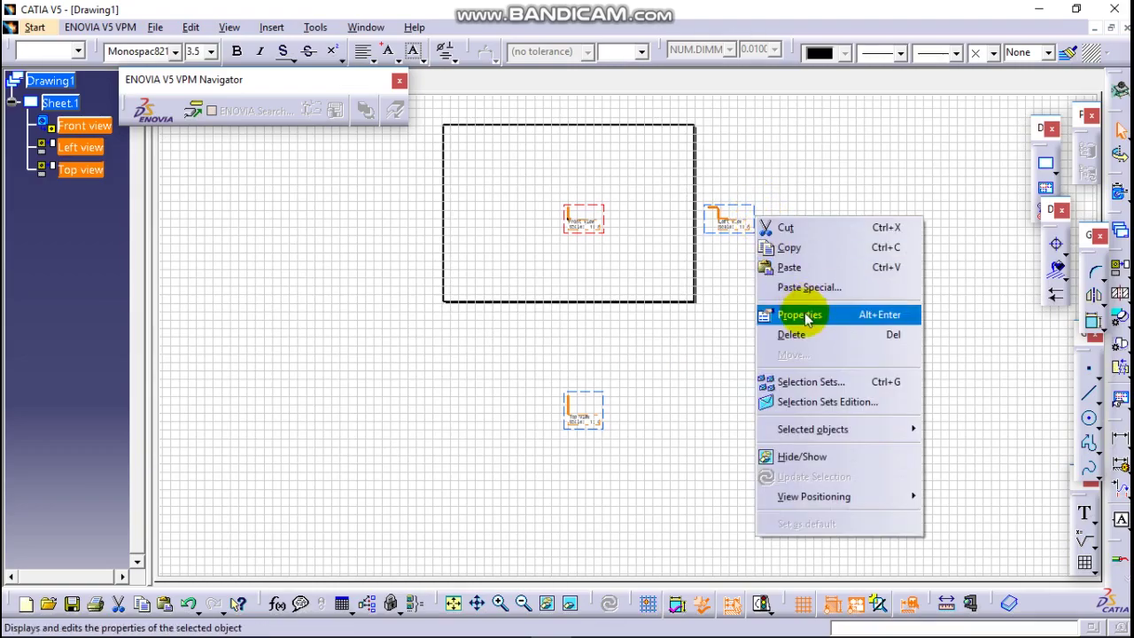
{"action": "left_click", "coordinate": [767, 313]}
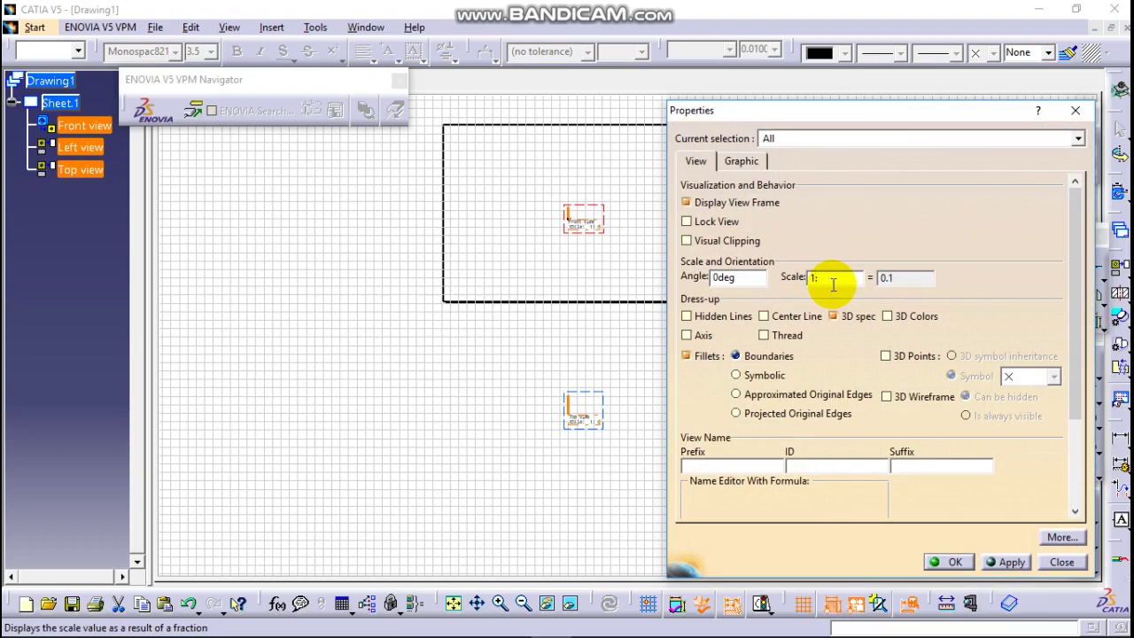
{"action": "key", "text": "Return"}
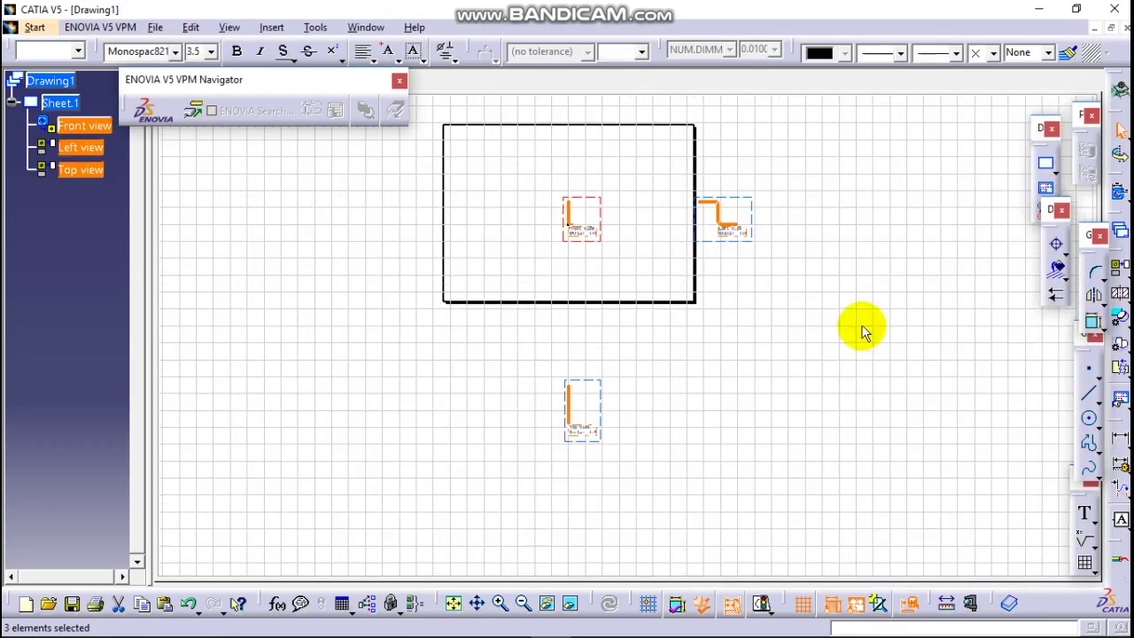
Set the scale of the front, left and top views to 1:2
{"action": "right_click", "coordinate": [763, 221]}
{"action": "left_click", "coordinate": [795, 311]}
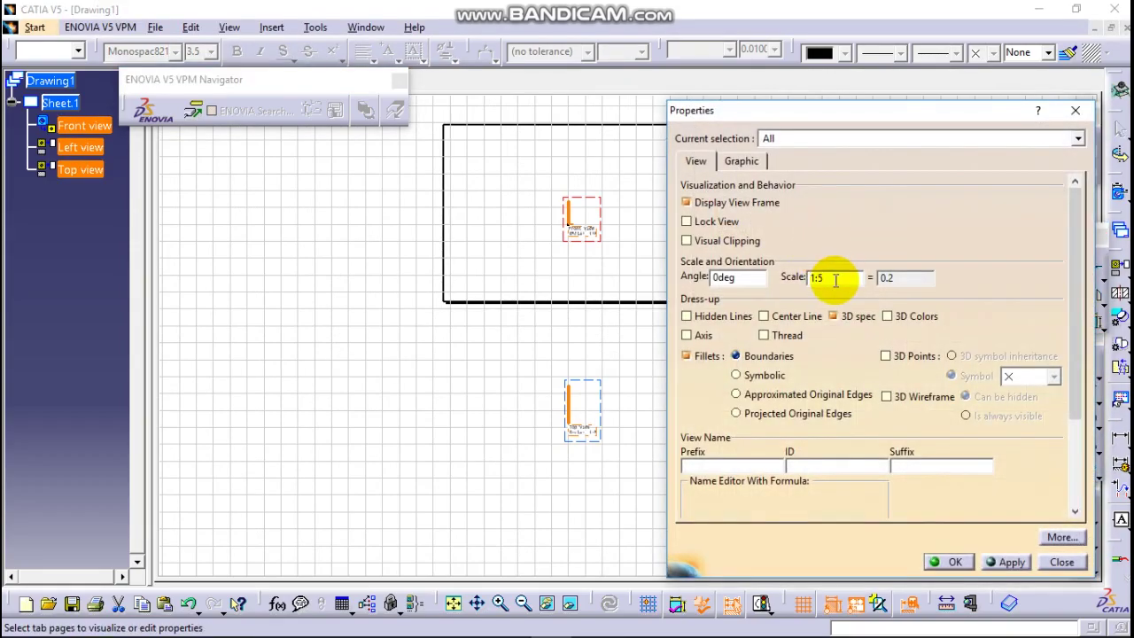
{"action": "type", "text": "2"}
{"action": "key", "text": "Return"}
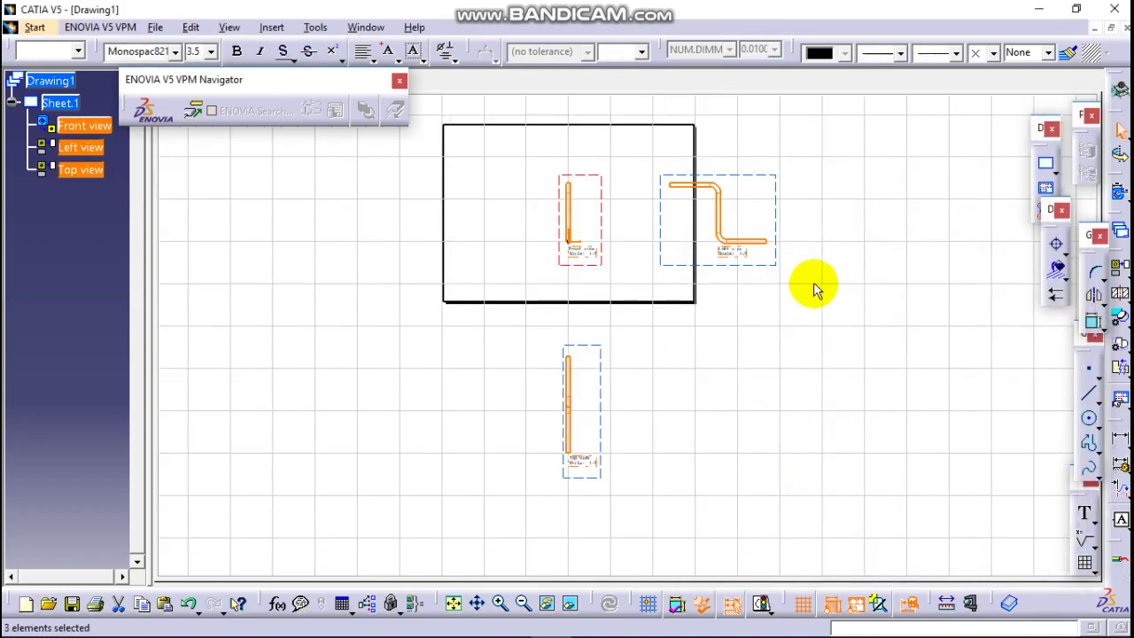
Move the front view with its projected views toward the sheet's upper-left corner, bringing the left view inside the sheet border
{"action": "middle_click_drag", "start_coordinate": [717, 345], "coordinate": [656, 344]}
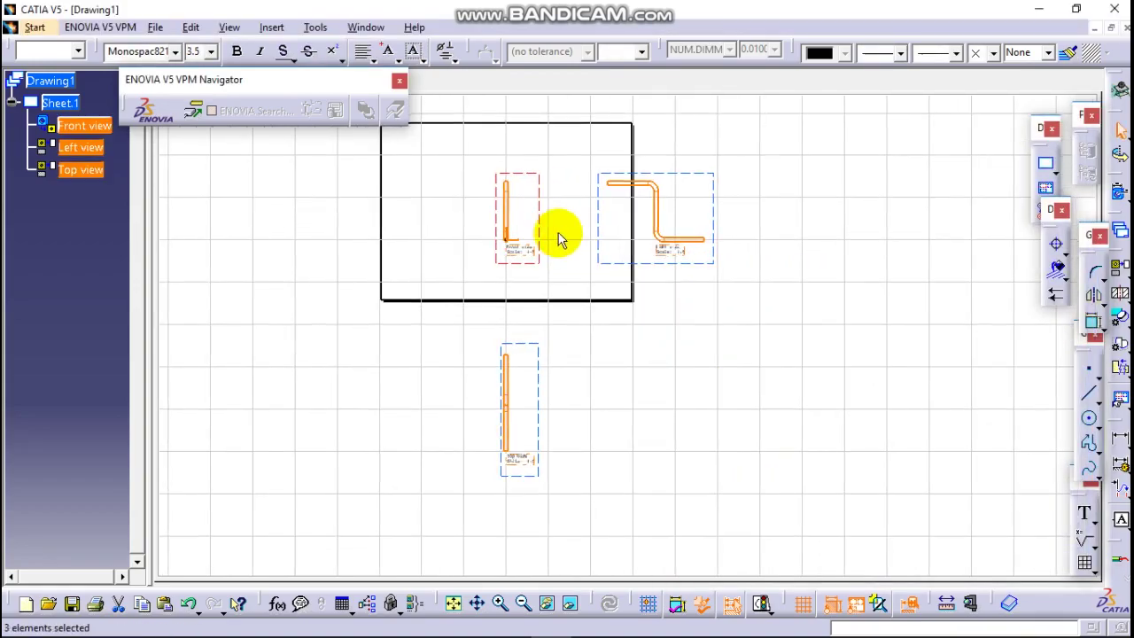
{"action": "left_click_drag", "start_coordinate": [531, 220], "coordinate": [443, 187]}
{"action": "left_click", "coordinate": [713, 205]}
Move the top view up to just below the front view, and shift the front view slightly toward the sheet's upper-left corner
{"action": "middle_click_drag", "start_coordinate": [655, 260], "coordinate": [738, 256]}
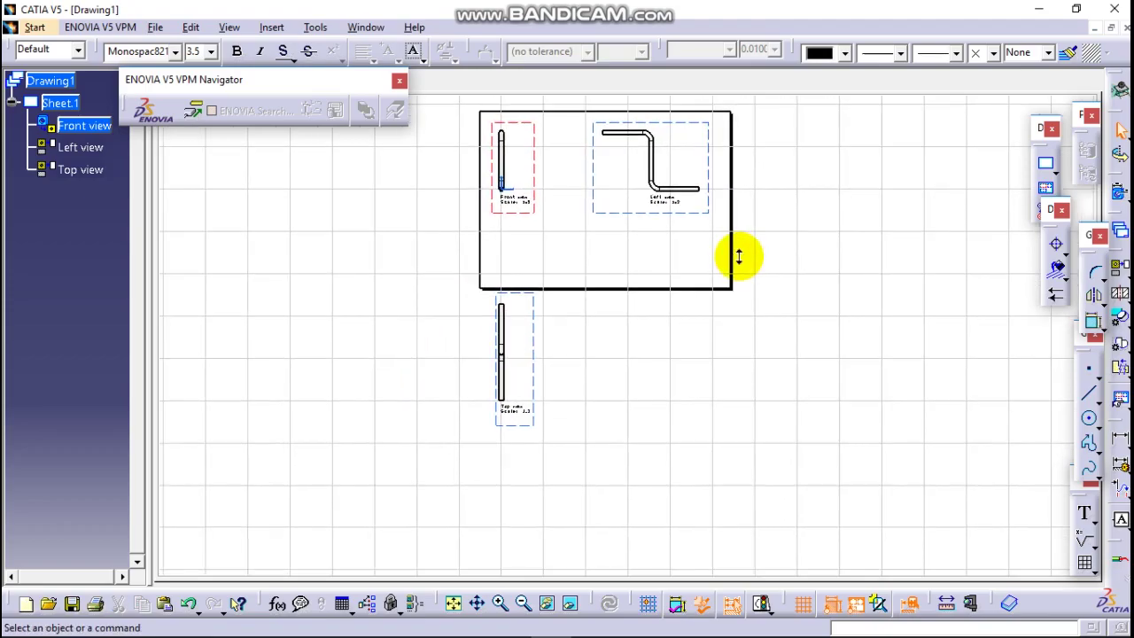
{"action": "middle_click_drag", "start_coordinate": [542, 253], "coordinate": [597, 263]}
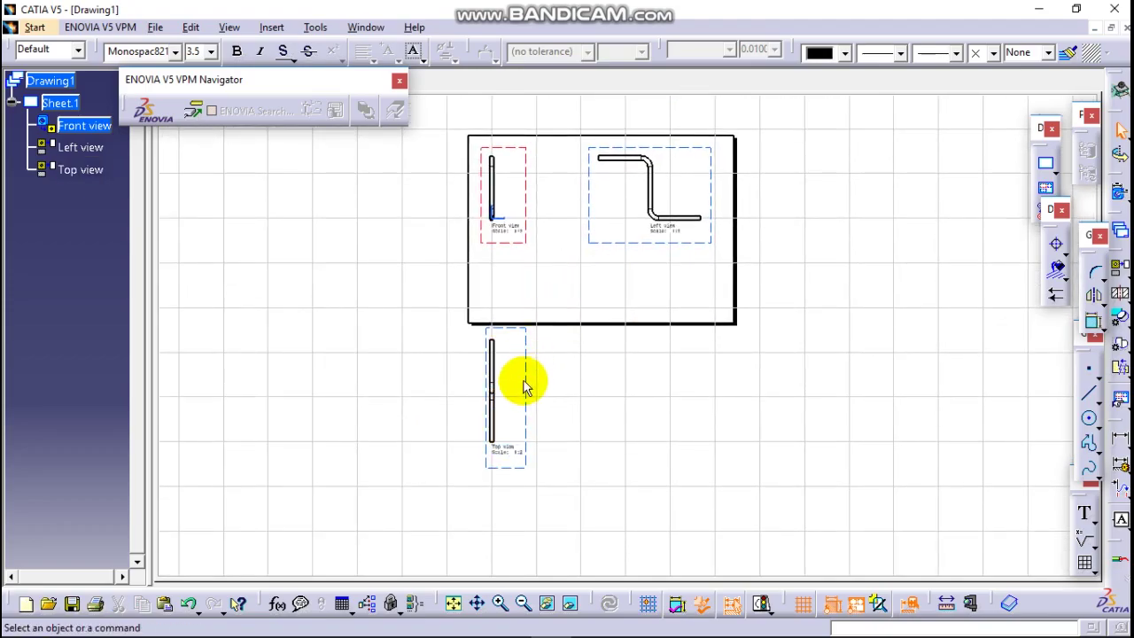
{"action": "left_click_drag", "start_coordinate": [526, 376], "coordinate": [542, 306]}
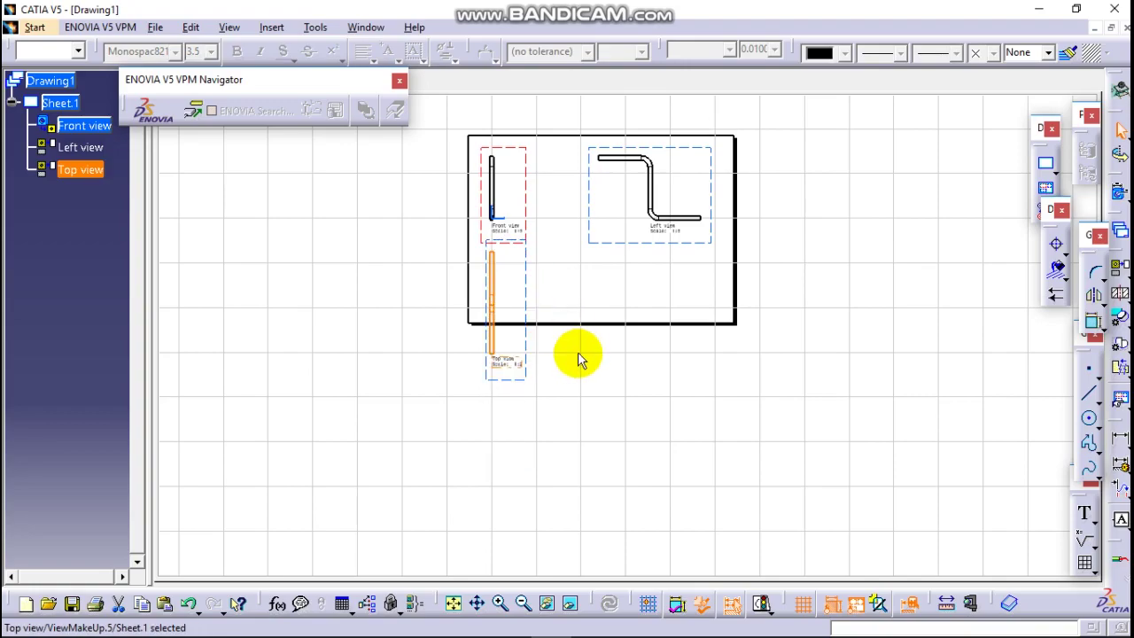
{"action": "left_click_drag", "start_coordinate": [537, 207], "coordinate": [528, 197]}
{"action": "middle_click_drag", "start_coordinate": [582, 254], "coordinate": [611, 251]}
{"action": "middle_click_drag", "start_coordinate": [643, 293], "coordinate": [714, 245]}
{"action": "middle_click_drag", "start_coordinate": [663, 296], "coordinate": [686, 377]}
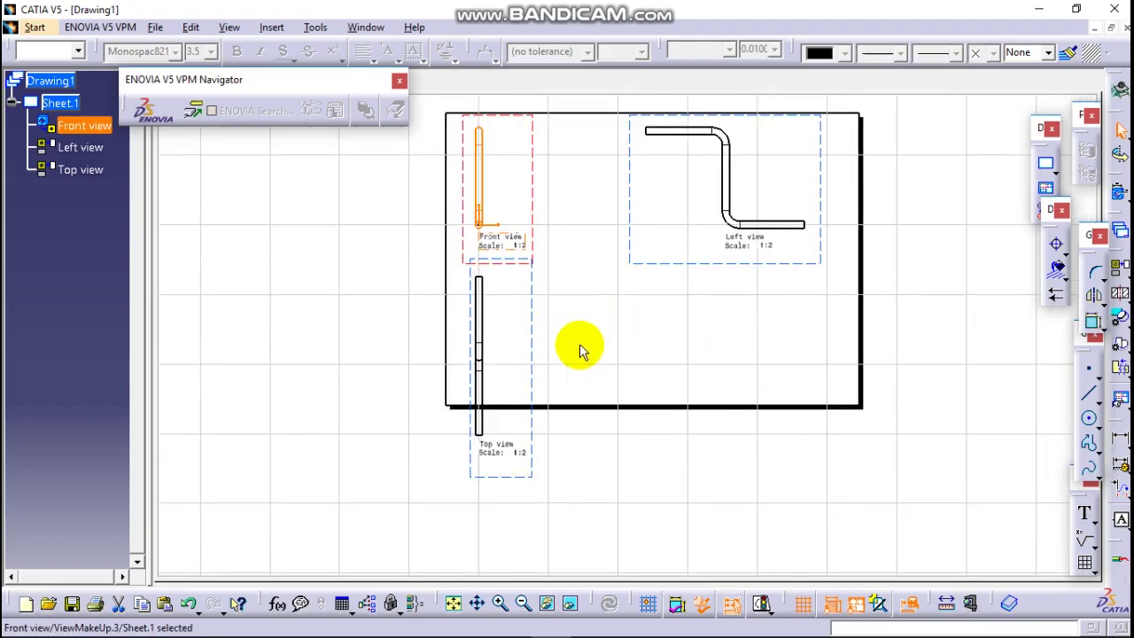
Move the top view up closer to the front view so it fits inside the sheet's lower border
{"action": "left_click", "coordinate": [580, 350]}
{"action": "left_click_drag", "start_coordinate": [529, 347], "coordinate": [540, 313]}
{"action": "left_click", "coordinate": [626, 358]}
{"action": "middle_click_drag", "start_coordinate": [591, 361], "coordinate": [567, 280]}
{"action": "middle_click_drag", "start_coordinate": [452, 241], "coordinate": [552, 342]}
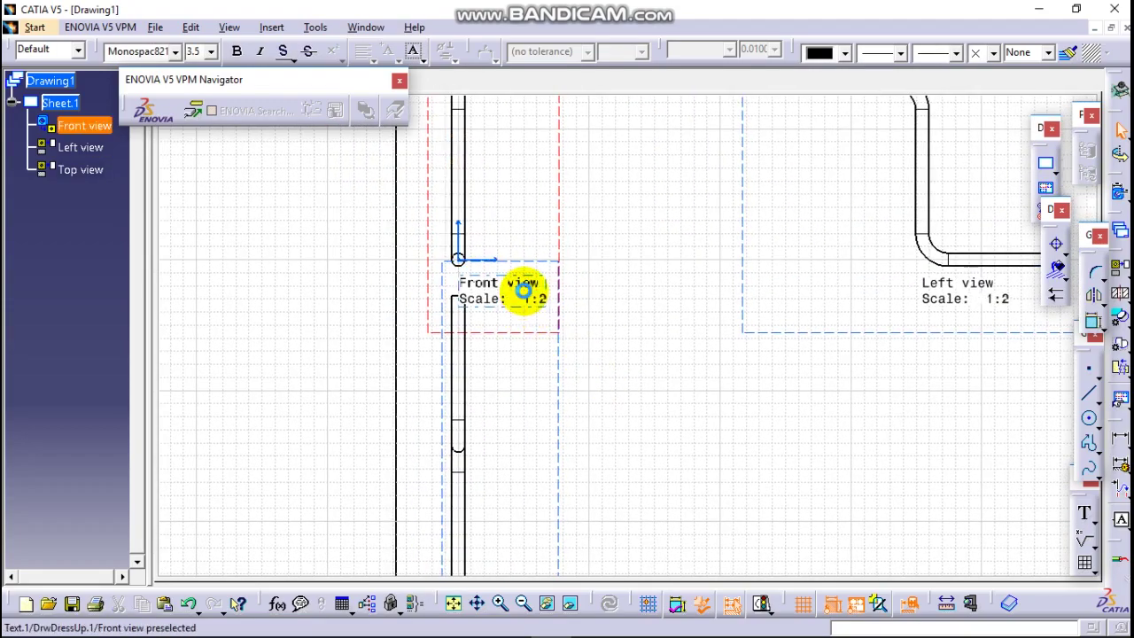
Delete the name and scale labels of the front, left and top views
{"action": "right_click", "coordinate": [532, 294]}
{"action": "left_click", "coordinate": [577, 375]}
{"action": "middle_click_drag", "start_coordinate": [620, 321], "coordinate": [423, 404]}
{"action": "left_click", "coordinate": [755, 377]}
{"action": "right_click", "coordinate": [759, 370]}
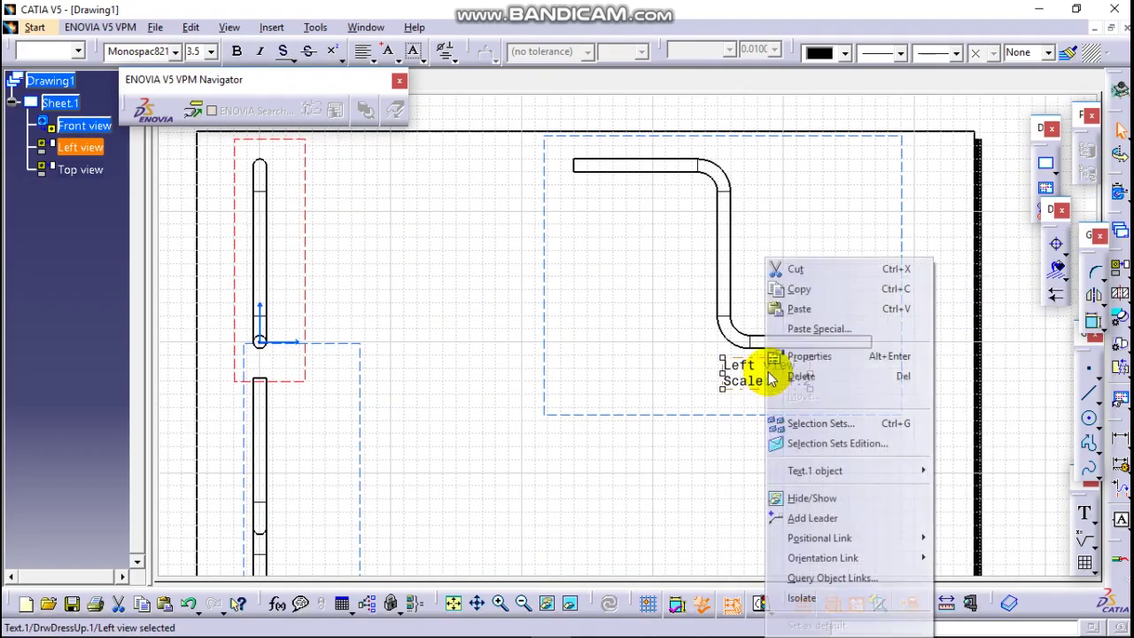
{"action": "left_click", "coordinate": [801, 375]}
{"action": "mouse_move", "coordinate": [551, 380]}
{"action": "middle_mouse_down"}
{"action": "mouse_move", "coordinate": [632, 265]}
{"action": "mouse_move", "coordinate": [503, 304]}
{"action": "mouse_move", "coordinate": [530, 272]}
{"action": "middle_mouse_up"}
{"action": "right_click", "coordinate": [438, 476]}
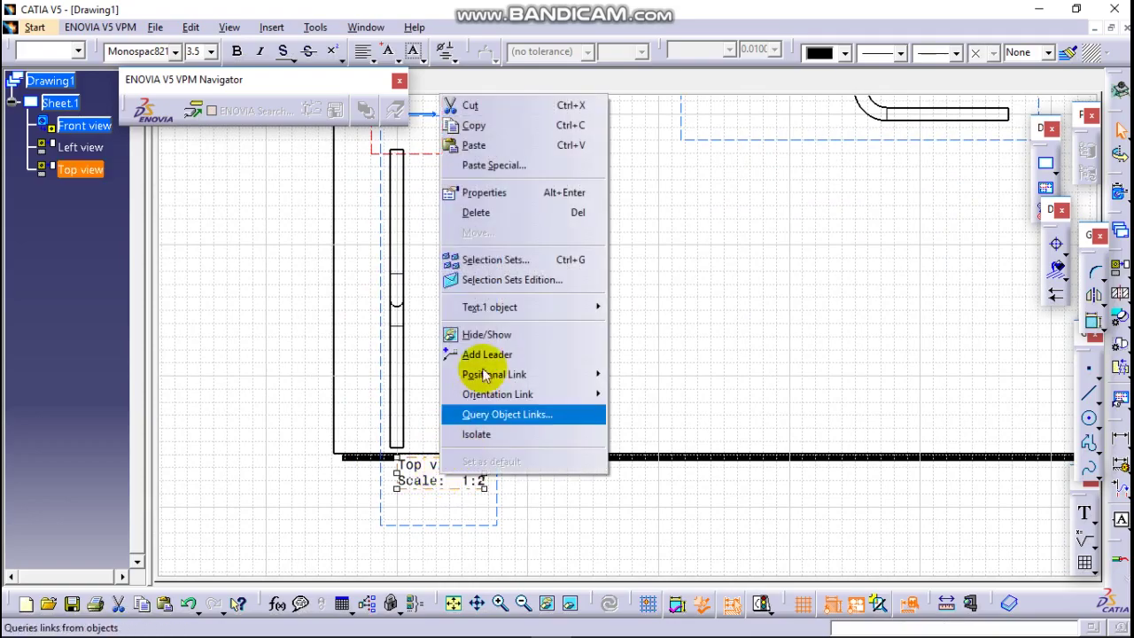
{"action": "left_click", "coordinate": [486, 211]}
Move the front view with its projected views slightly up toward the sheet's upper border
{"action": "middle_click_drag", "start_coordinate": [494, 322], "coordinate": [550, 379]}
{"action": "mouse_move", "coordinate": [567, 308]}
{"action": "middle_mouse_down"}
{"action": "mouse_move", "coordinate": [560, 445]}
{"action": "mouse_move", "coordinate": [589, 412]}
{"action": "middle_mouse_up"}
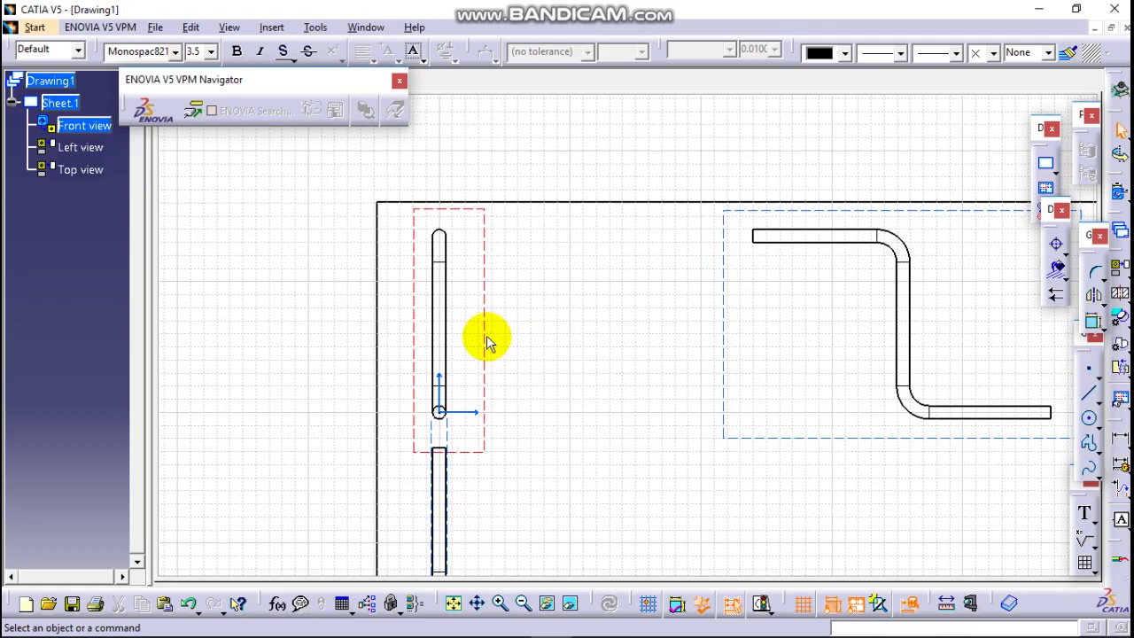
{"action": "mouse_move", "coordinate": [492, 336]}
{"action": "left_mouse_down"}
{"action": "mouse_move", "coordinate": [481, 316]}
{"action": "mouse_move", "coordinate": [492, 319]}
{"action": "left_mouse_up"}
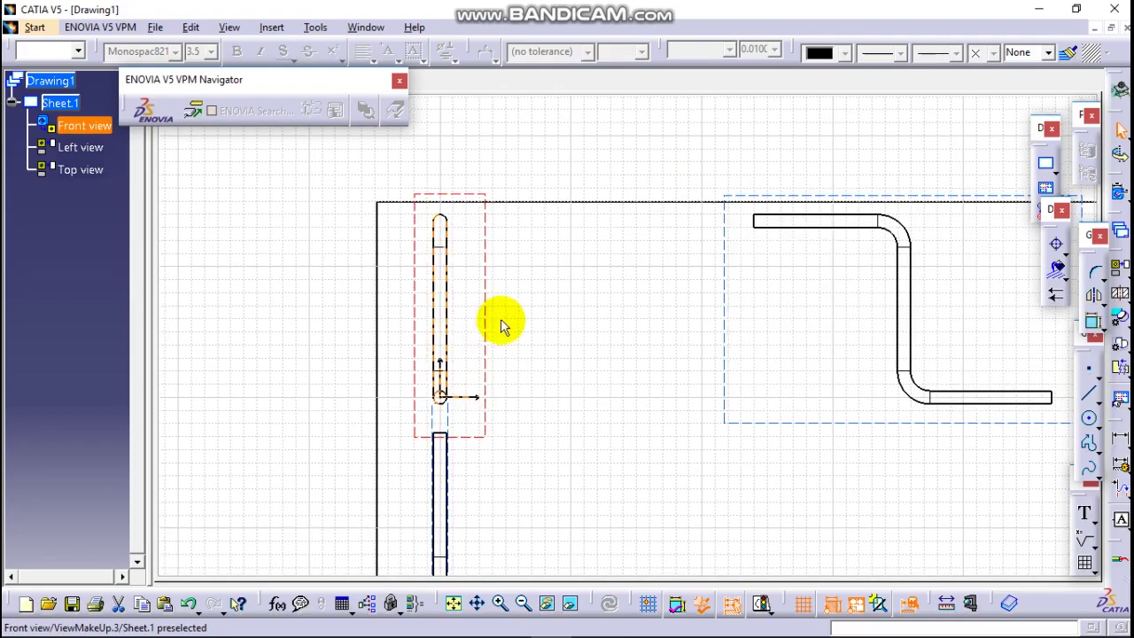
Dimension the lengths of the lower horizontal, upper horizontal and vertical straight segments in the left view
{"action": "middle_click_drag", "start_coordinate": [610, 379], "coordinate": [602, 275]}
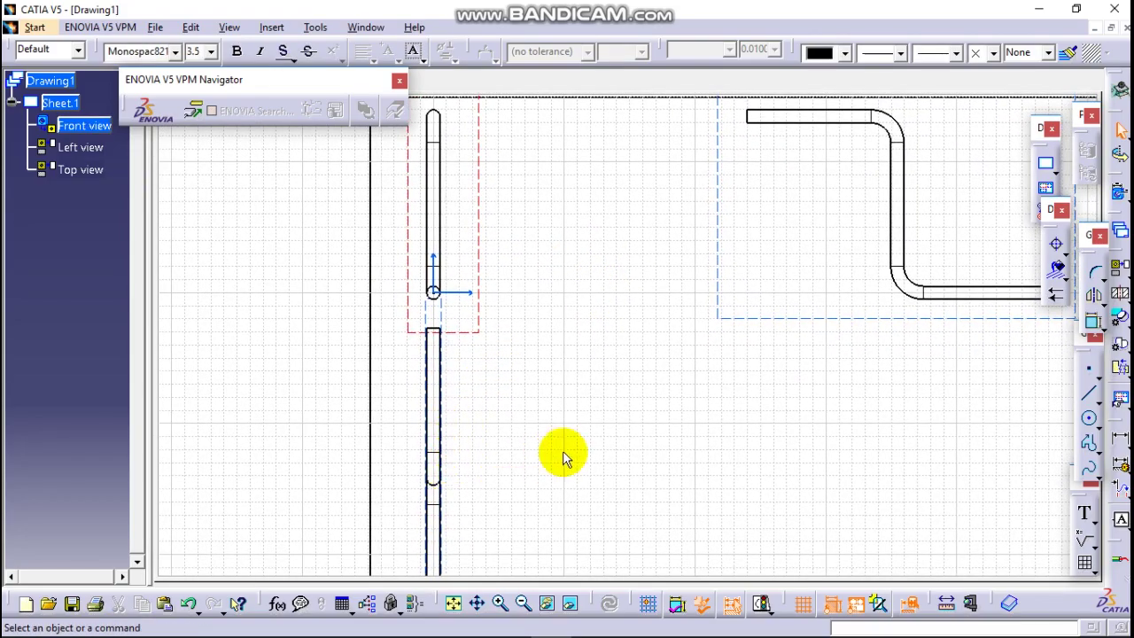
{"action": "middle_click_drag", "start_coordinate": [565, 458], "coordinate": [564, 382]}
{"action": "mouse_move", "coordinate": [531, 494]}
{"action": "middle_mouse_down"}
{"action": "mouse_move", "coordinate": [579, 395]}
{"action": "mouse_move", "coordinate": [699, 329]}
{"action": "mouse_move", "coordinate": [653, 375]}
{"action": "mouse_move", "coordinate": [652, 363]}
{"action": "middle_mouse_up"}
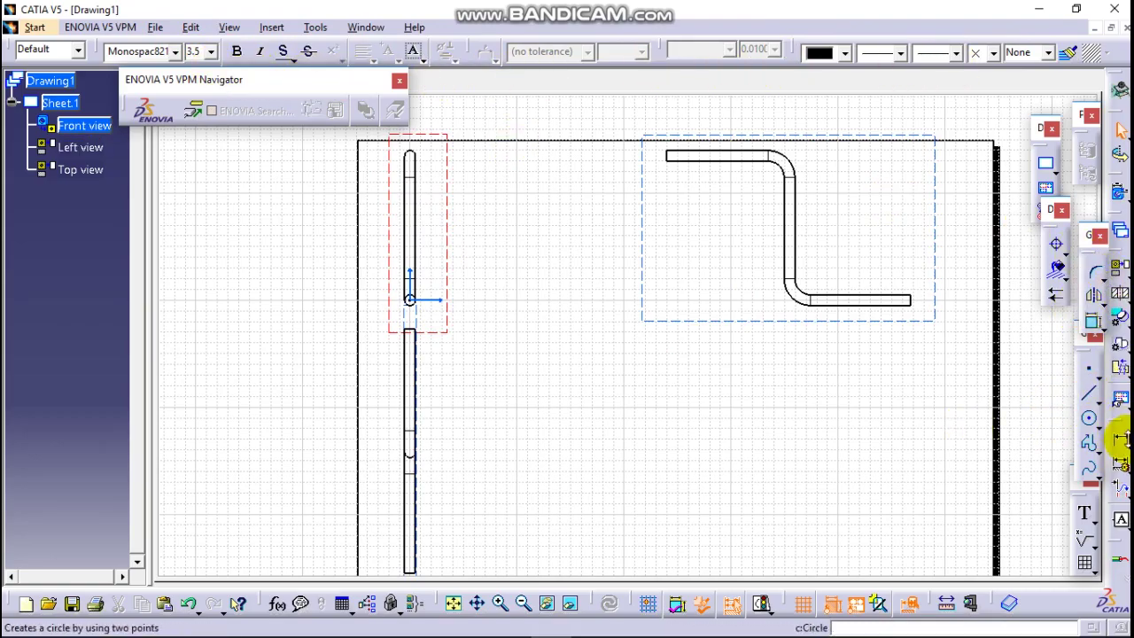
{"action": "mouse_move", "coordinate": [675, 473]}
{"action": "middle_mouse_down"}
{"action": "mouse_move", "coordinate": [658, 392]}
{"action": "mouse_move", "coordinate": [818, 410]}
{"action": "middle_mouse_up"}
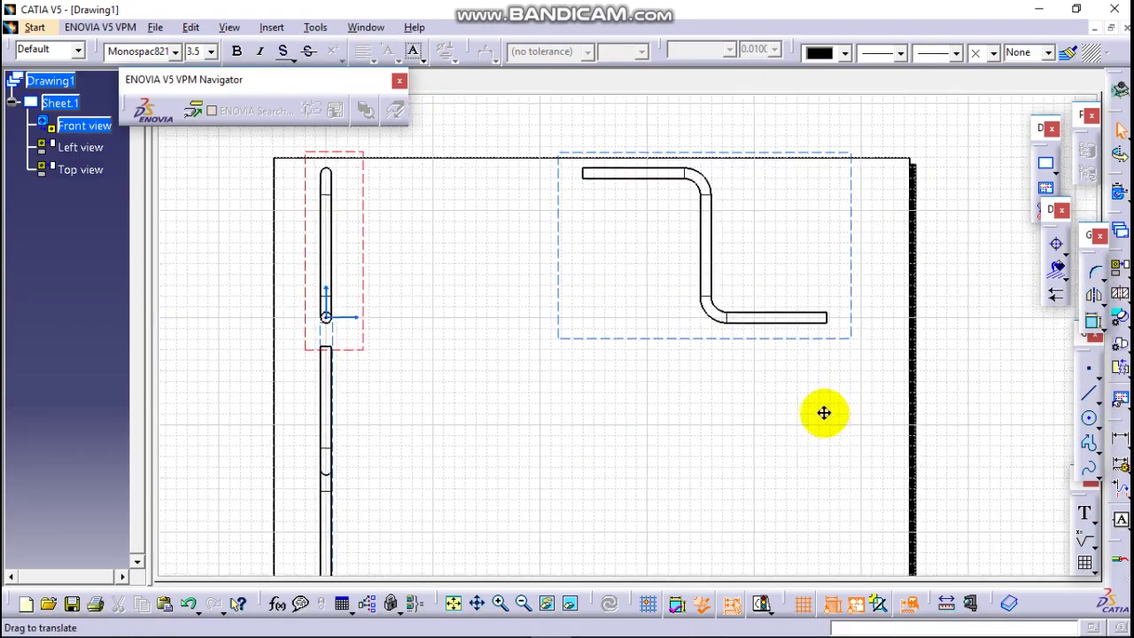
{"action": "middle_click_drag", "start_coordinate": [883, 383], "coordinate": [873, 454]}
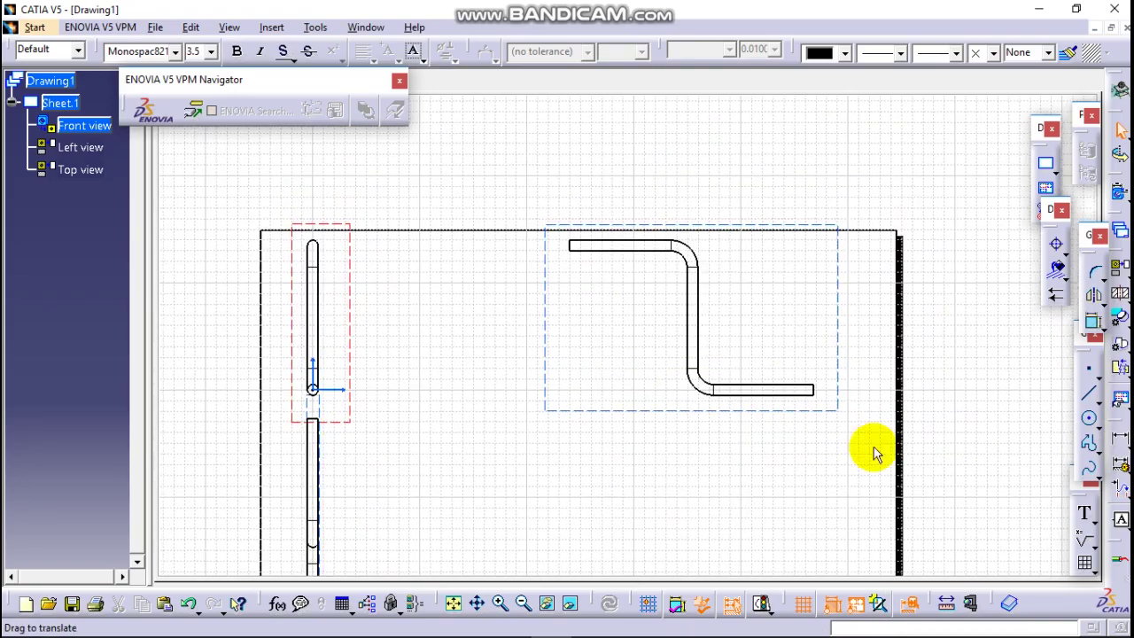
{"action": "left_click", "coordinate": [1118, 438]}
{"action": "left_click", "coordinate": [770, 390]}
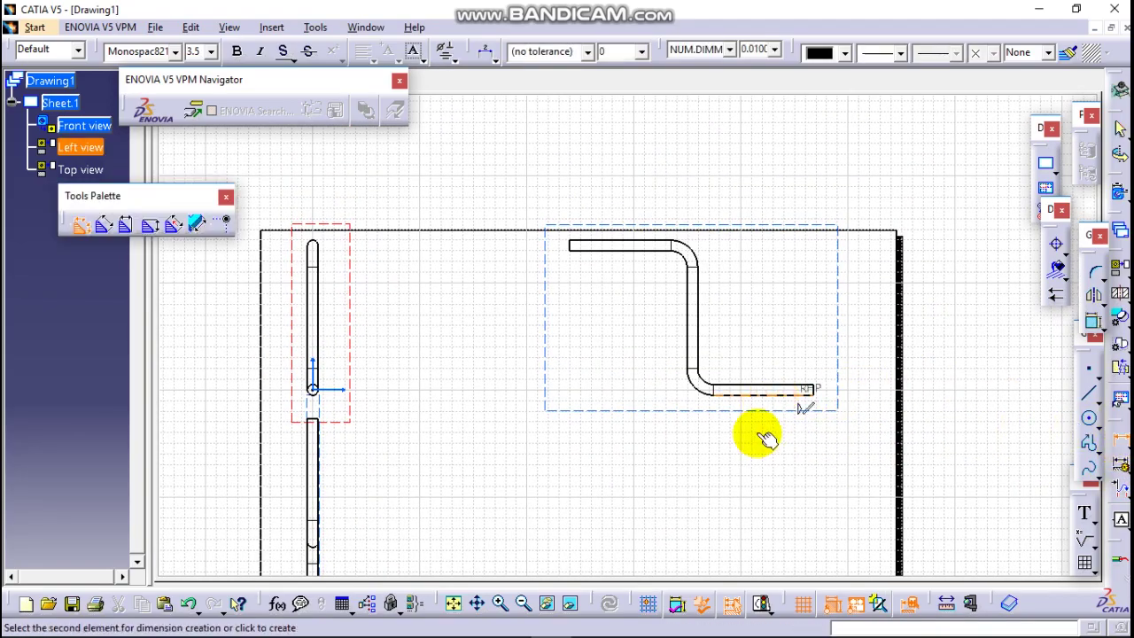
{"action": "left_click", "coordinate": [764, 445]}
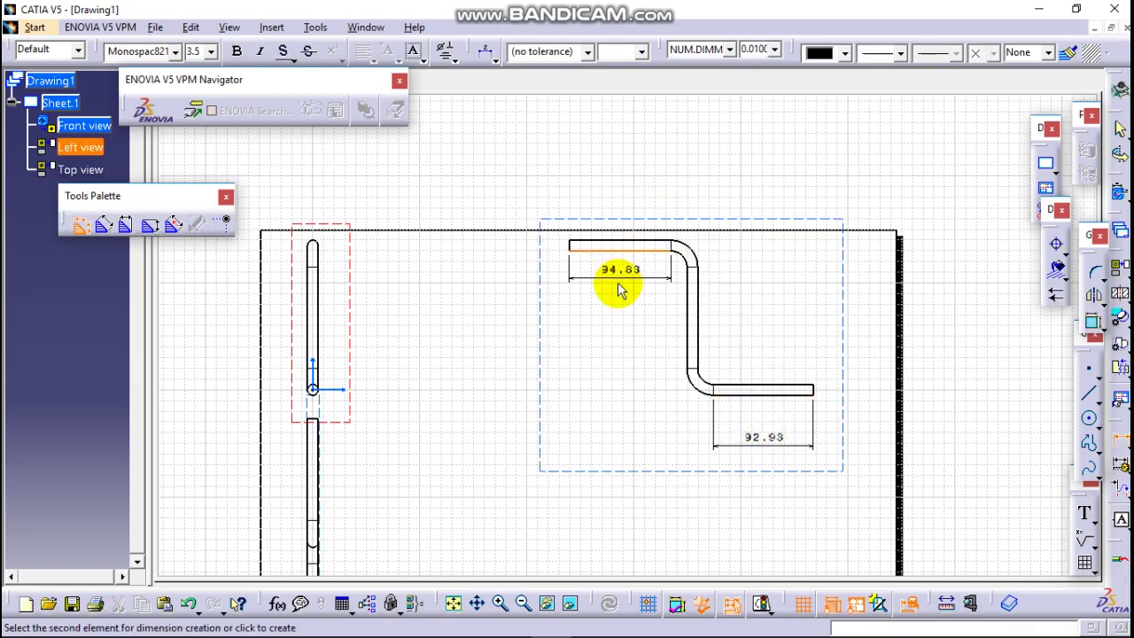
{"action": "left_click", "coordinate": [620, 284]}
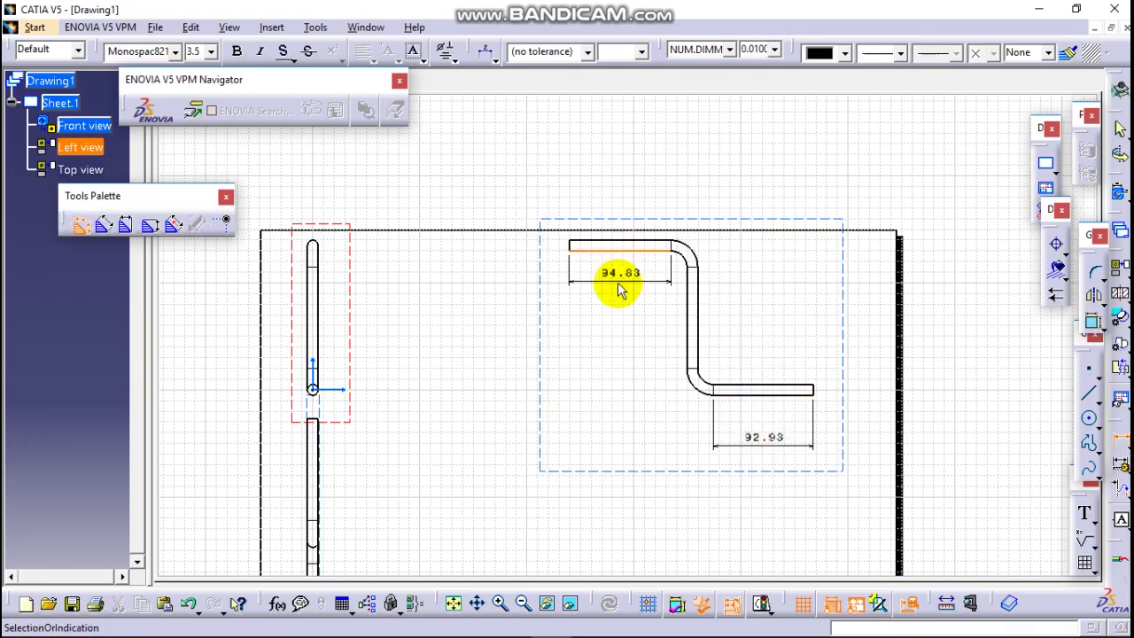
{"action": "left_click", "coordinate": [698, 310]}
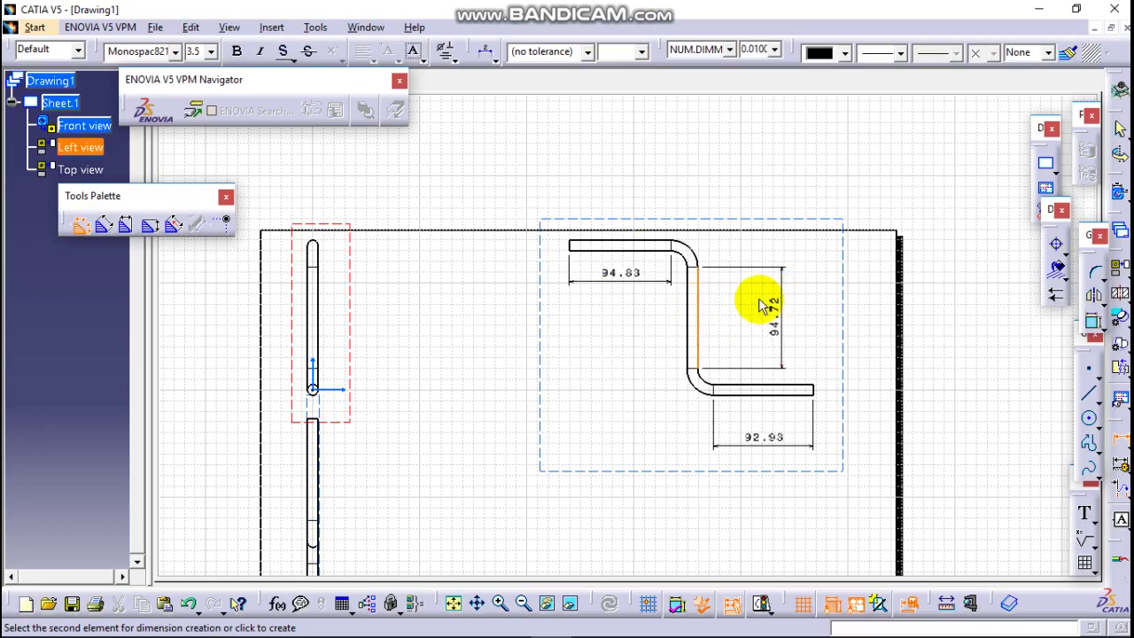
{"action": "left_click", "coordinate": [755, 304]}
Add a diameter dimension to the rod's end circle in the front view, placed beside the circle
{"action": "mouse_move", "coordinate": [542, 344]}
{"action": "middle_mouse_down"}
{"action": "mouse_move", "coordinate": [602, 280]}
{"action": "mouse_move", "coordinate": [558, 398]}
{"action": "mouse_move", "coordinate": [582, 360]}
{"action": "mouse_move", "coordinate": [608, 410]}
{"action": "mouse_move", "coordinate": [582, 409]}
{"action": "middle_mouse_up"}
{"action": "mouse_move", "coordinate": [739, 309]}
{"action": "middle_mouse_down"}
{"action": "mouse_move", "coordinate": [664, 354]}
{"action": "mouse_move", "coordinate": [526, 298]}
{"action": "mouse_move", "coordinate": [487, 381]}
{"action": "mouse_move", "coordinate": [593, 298]}
{"action": "mouse_move", "coordinate": [423, 327]}
{"action": "mouse_move", "coordinate": [480, 372]}
{"action": "mouse_move", "coordinate": [634, 284]}
{"action": "mouse_move", "coordinate": [653, 374]}
{"action": "mouse_move", "coordinate": [868, 404]}
{"action": "middle_mouse_up"}
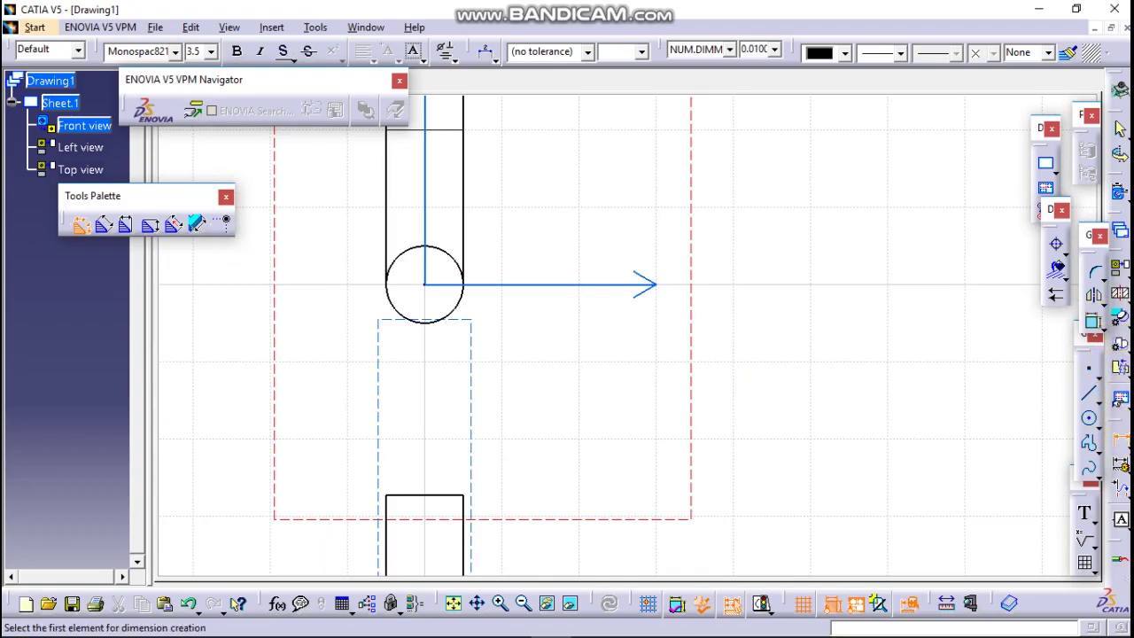
{"action": "left_click", "coordinate": [1094, 481]}
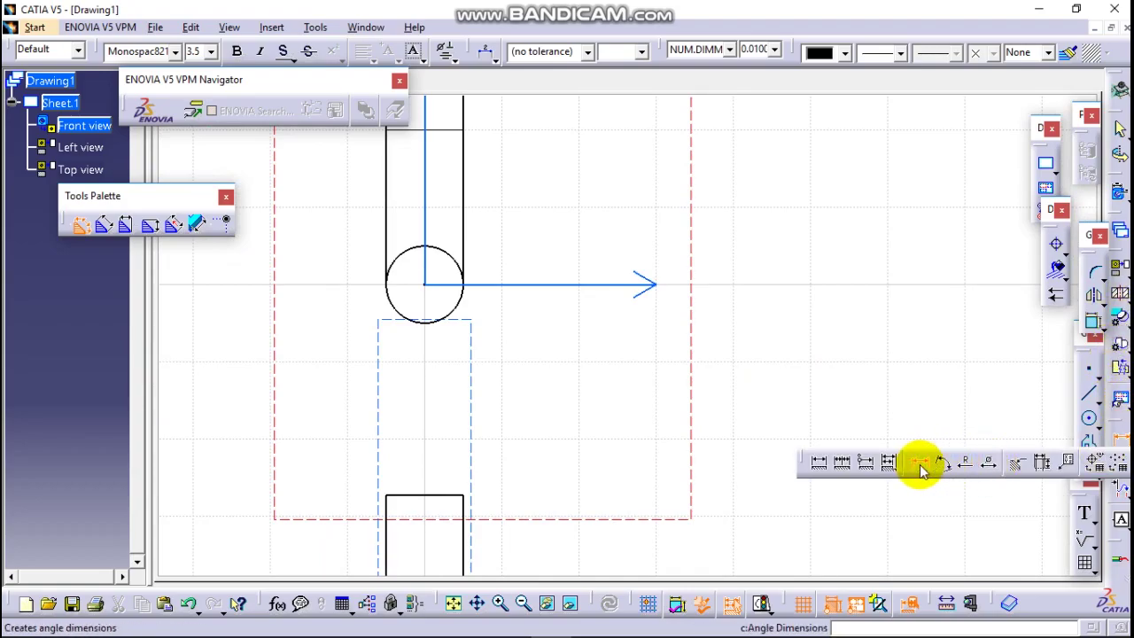
{"action": "left_click", "coordinate": [967, 462]}
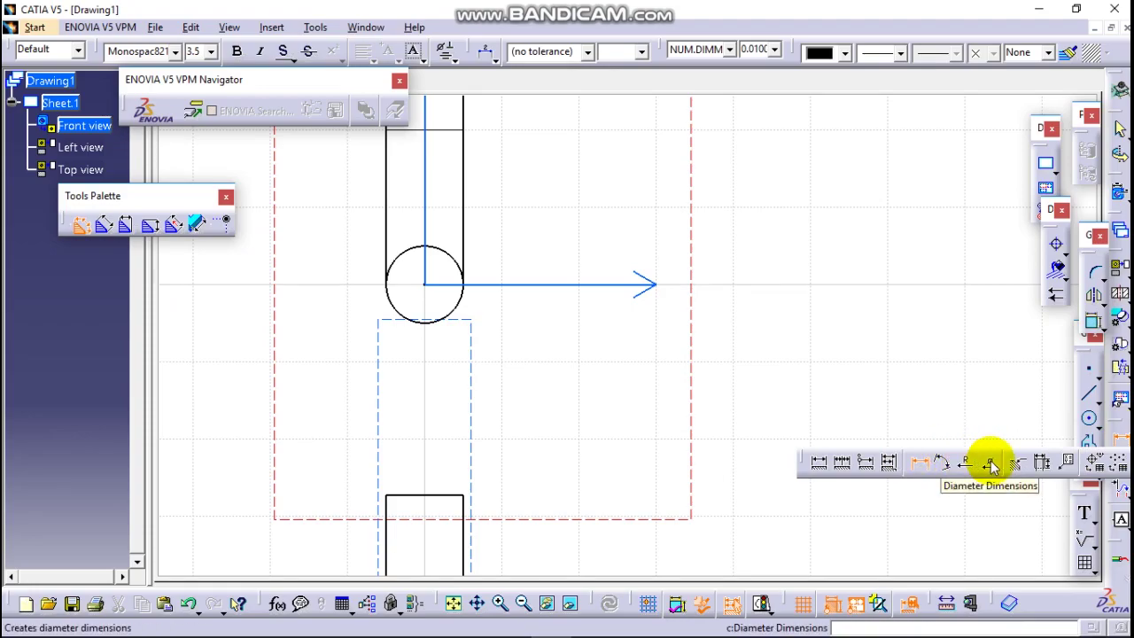
{"action": "left_click", "coordinate": [990, 462]}
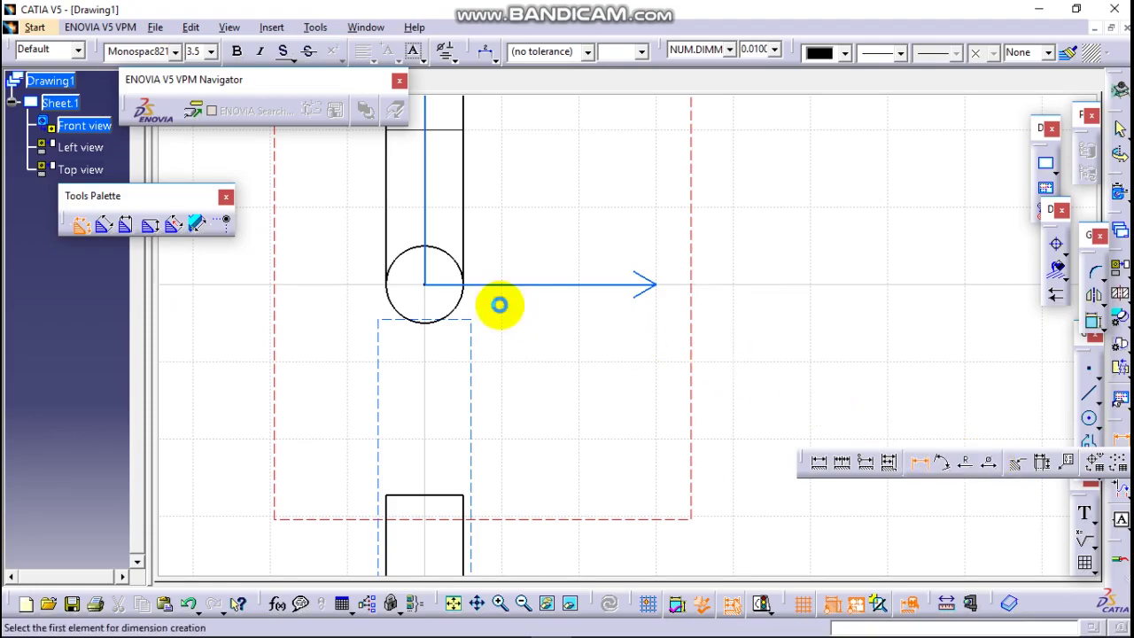
{"action": "left_click", "coordinate": [462, 298]}
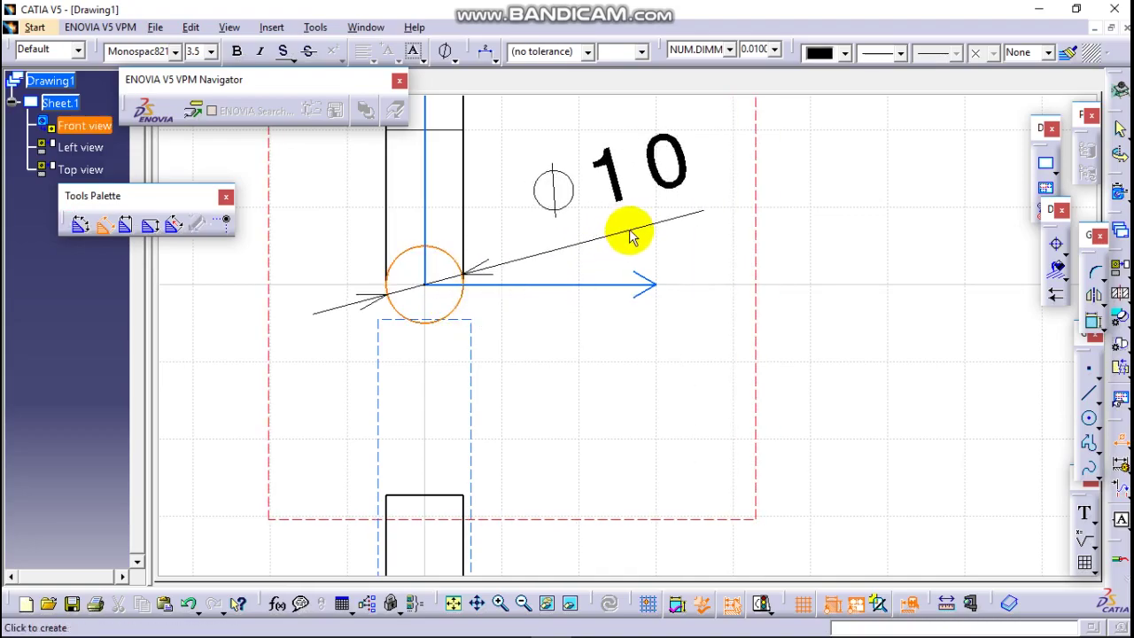
{"action": "left_click", "coordinate": [644, 230]}
Add an angle dimension between the inner edges of the vertical and upper horizontal segments in the left view
{"action": "mouse_move", "coordinate": [771, 233]}
{"action": "middle_mouse_down"}
{"action": "mouse_move", "coordinate": [766, 308]}
{"action": "mouse_move", "coordinate": [779, 354]}
{"action": "mouse_move", "coordinate": [856, 236]}
{"action": "mouse_move", "coordinate": [785, 362]}
{"action": "mouse_move", "coordinate": [708, 279]}
{"action": "middle_mouse_up"}
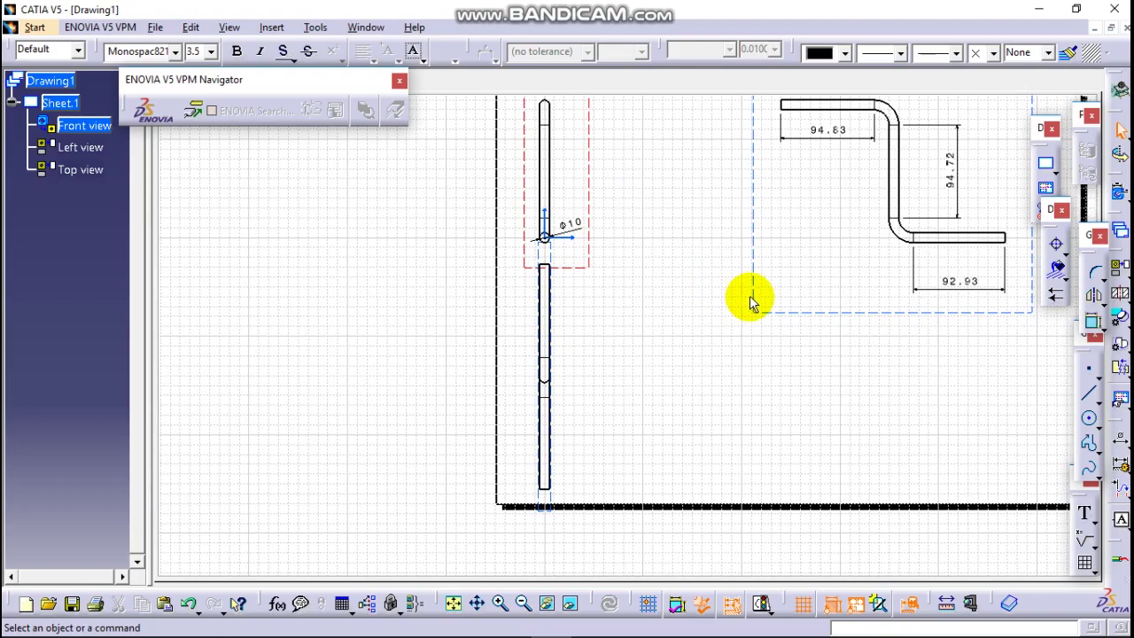
{"action": "mouse_move", "coordinate": [936, 223]}
{"action": "middle_mouse_down"}
{"action": "mouse_move", "coordinate": [715, 337]}
{"action": "mouse_move", "coordinate": [701, 253]}
{"action": "middle_mouse_up"}
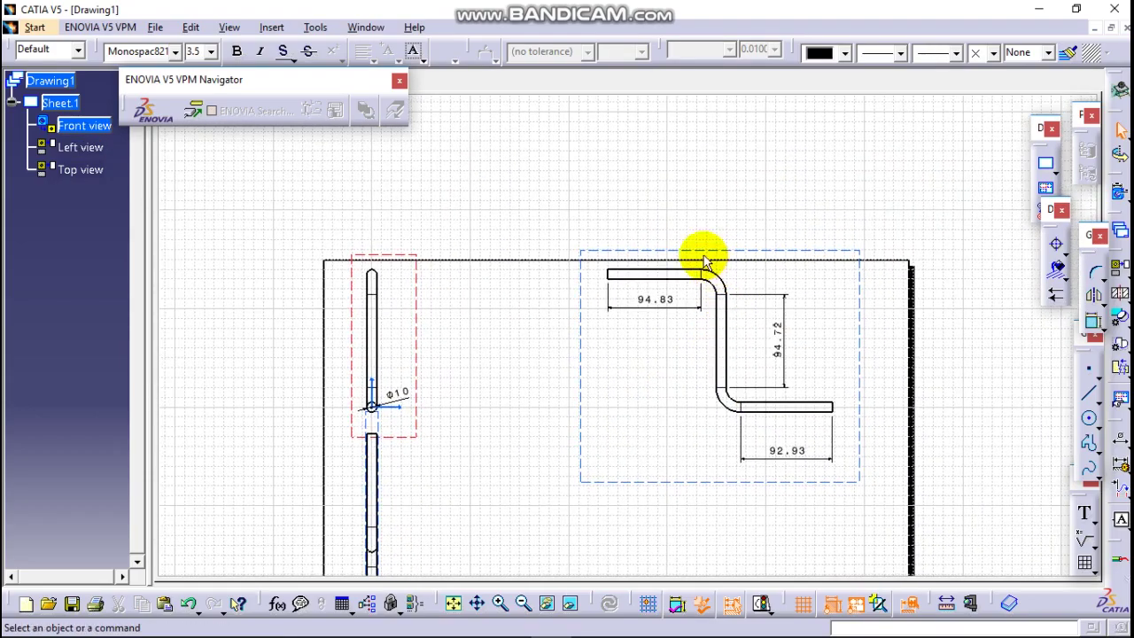
{"action": "mouse_move", "coordinate": [792, 291]}
{"action": "middle_mouse_down", "text": "ctrl"}
{"action": "mouse_move", "coordinate": [766, 291]}
{"action": "mouse_move", "coordinate": [995, 372]}
{"action": "middle_mouse_up", "text": "ctrl"}
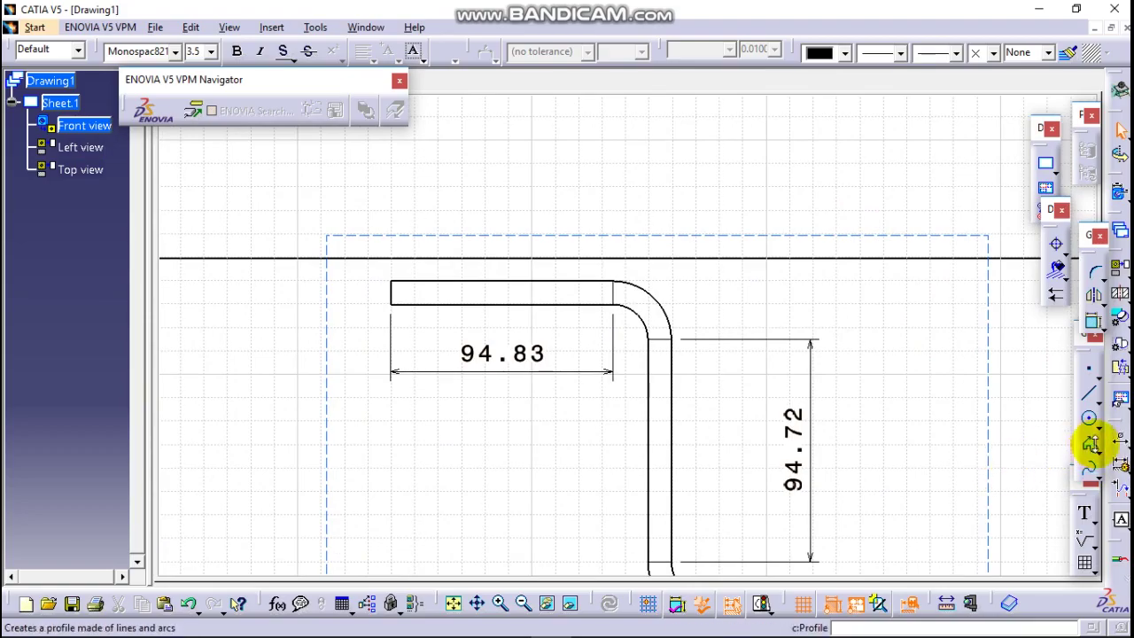
{"action": "left_click", "coordinate": [1121, 443]}
{"action": "left_click", "coordinate": [922, 459]}
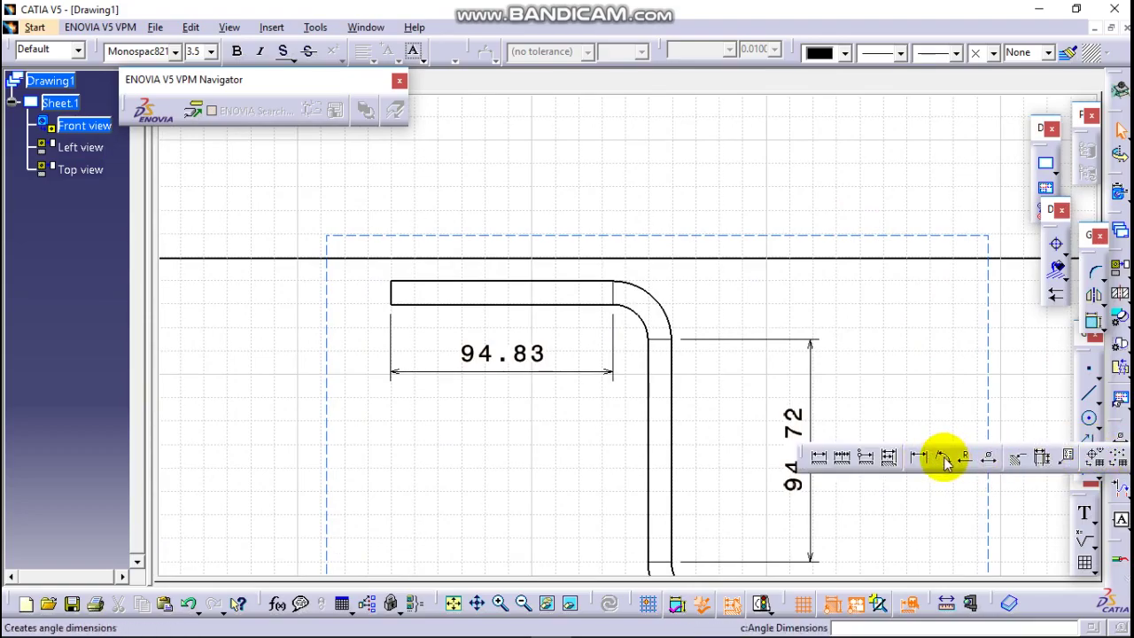
{"action": "left_click", "coordinate": [651, 418]}
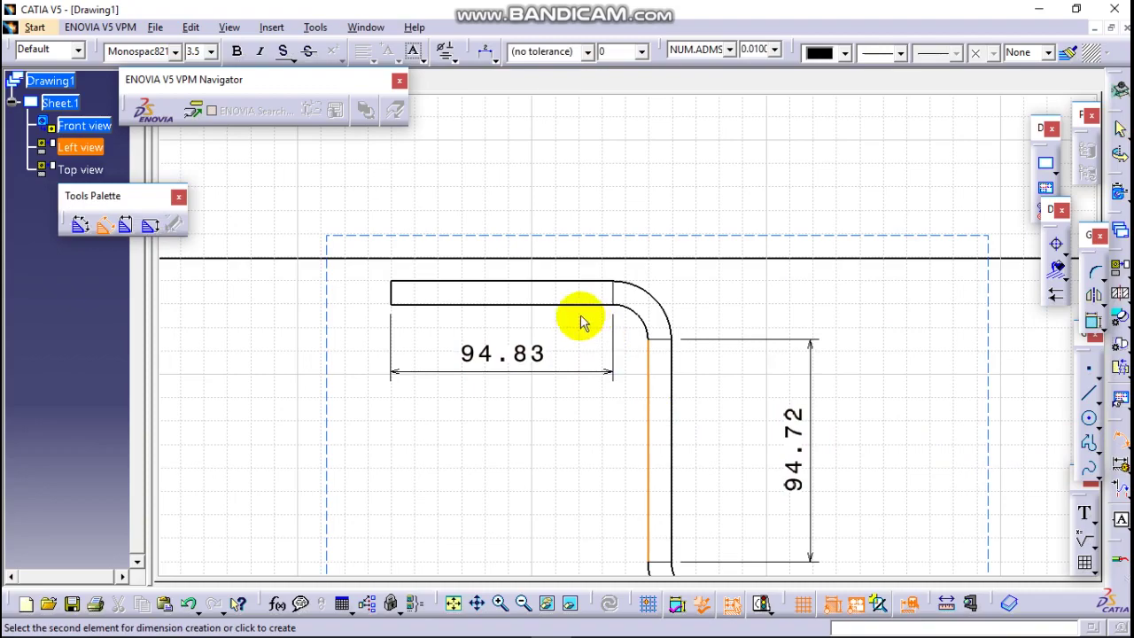
{"action": "left_click", "coordinate": [579, 304]}
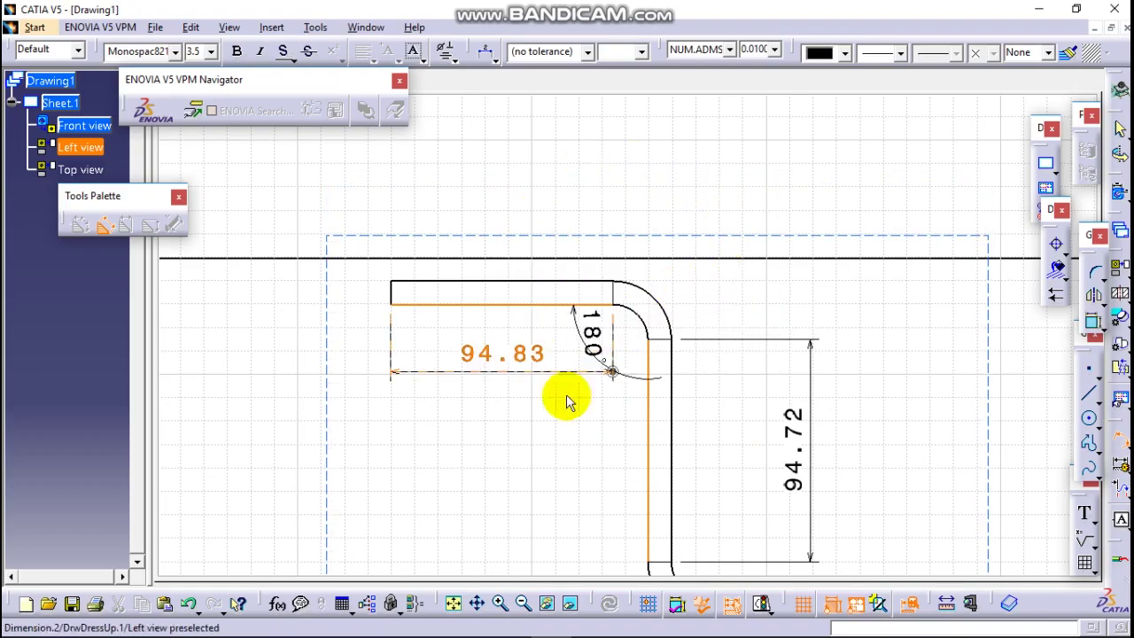
{"action": "left_click", "coordinate": [349, 466]}
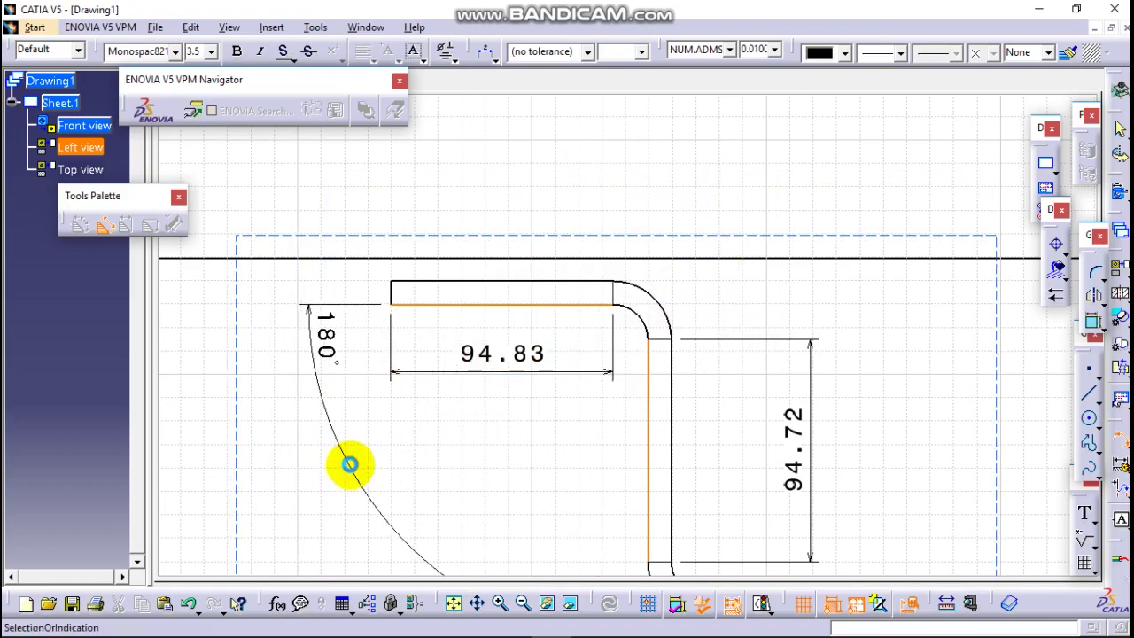
Set the display precision of the vertical, lower and upper length dimensions in the left view to 1.00000
{"action": "mouse_move", "coordinate": [455, 380]}
{"action": "middle_mouse_down"}
{"action": "mouse_move", "coordinate": [481, 431]}
{"action": "mouse_move", "coordinate": [665, 464]}
{"action": "mouse_move", "coordinate": [689, 434]}
{"action": "mouse_move", "coordinate": [739, 433]}
{"action": "mouse_move", "coordinate": [623, 399]}
{"action": "middle_mouse_up"}
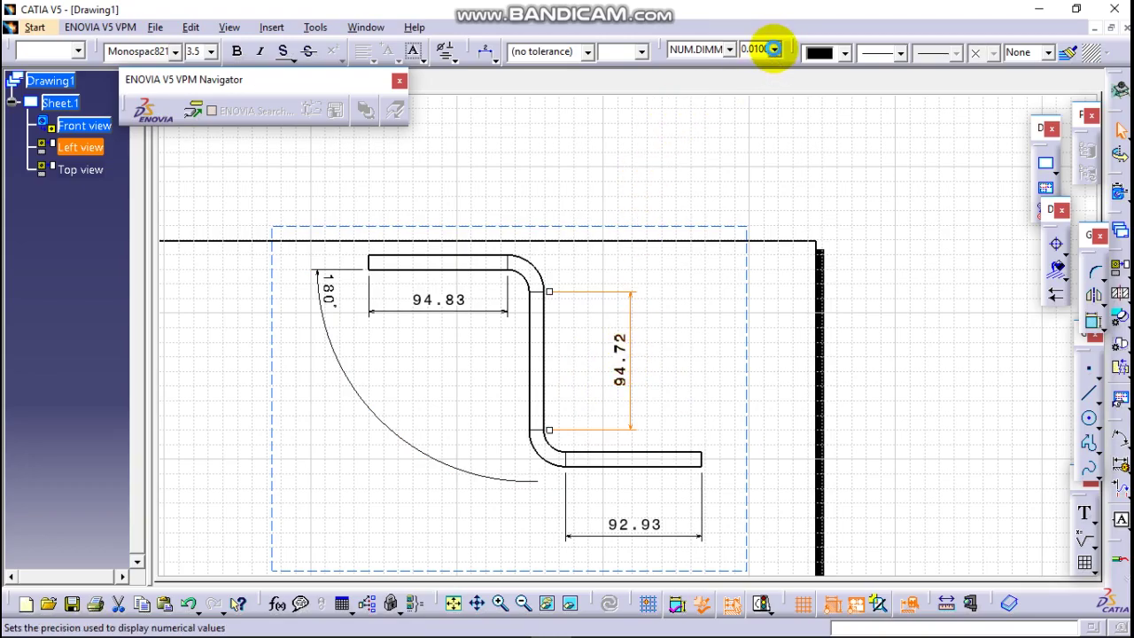
{"action": "left_click", "coordinate": [774, 48]}
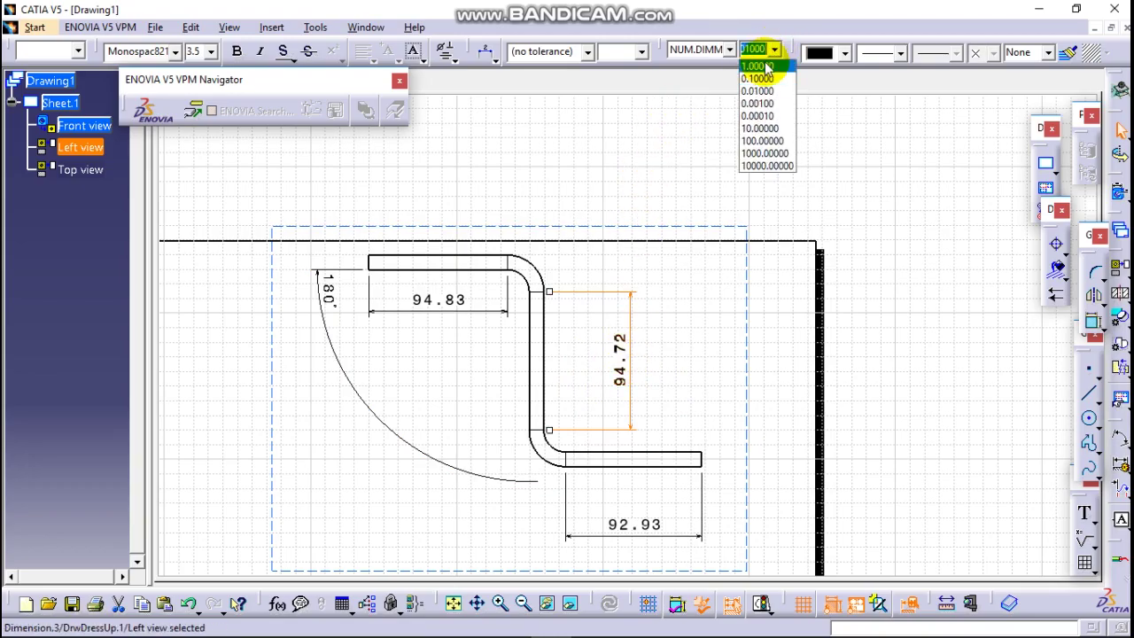
{"action": "left_click", "coordinate": [764, 67]}
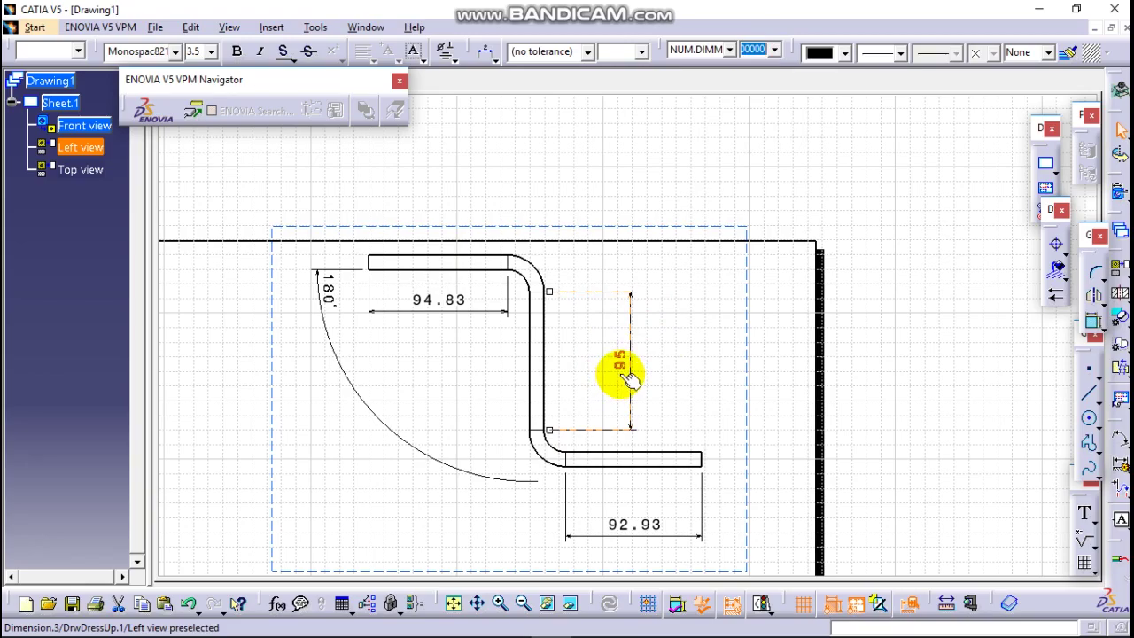
{"action": "scroll", "coordinate": [715, 502], "scroll_direction": "down", "scroll_amount": 2}
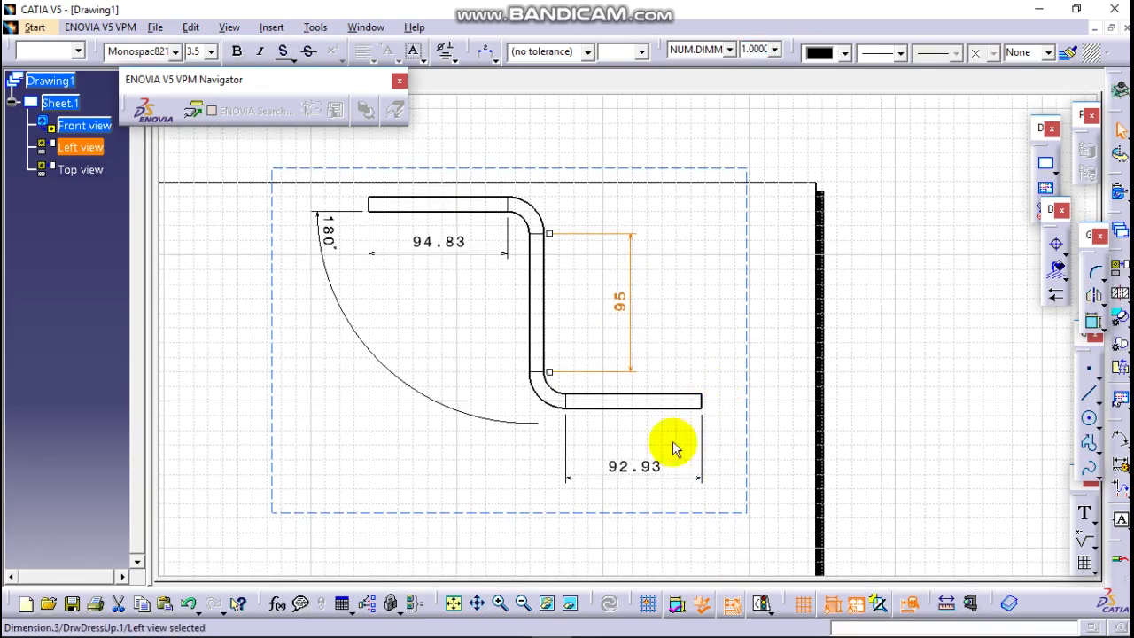
{"action": "left_click", "coordinate": [626, 467]}
{"action": "left_click", "coordinate": [774, 49]}
{"action": "left_click", "coordinate": [763, 65]}
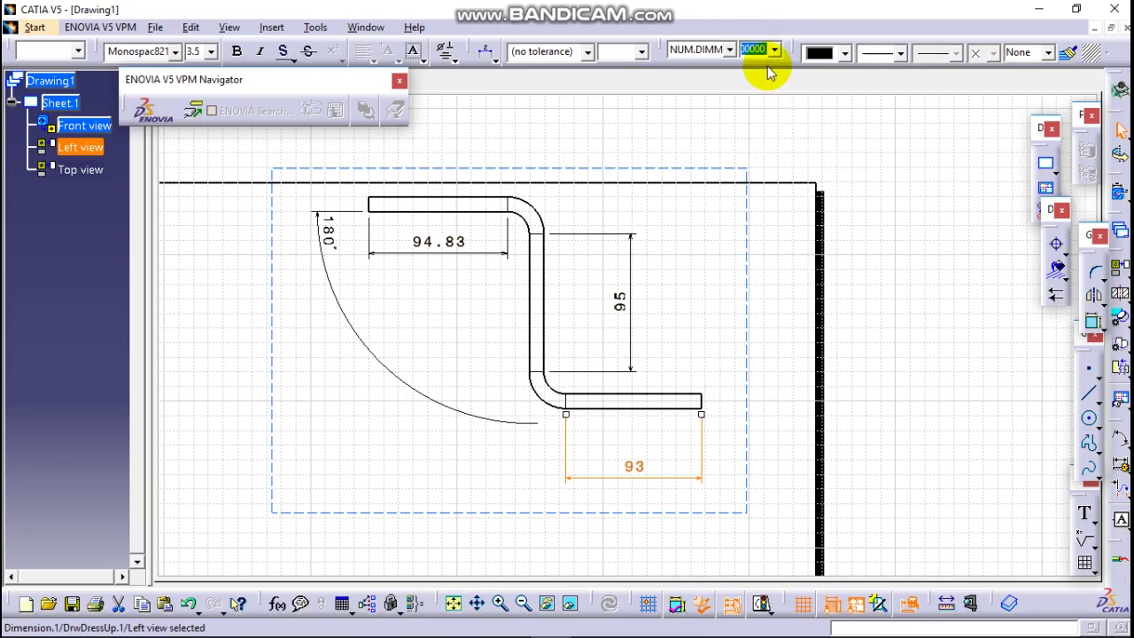
{"action": "left_click", "coordinate": [642, 348]}
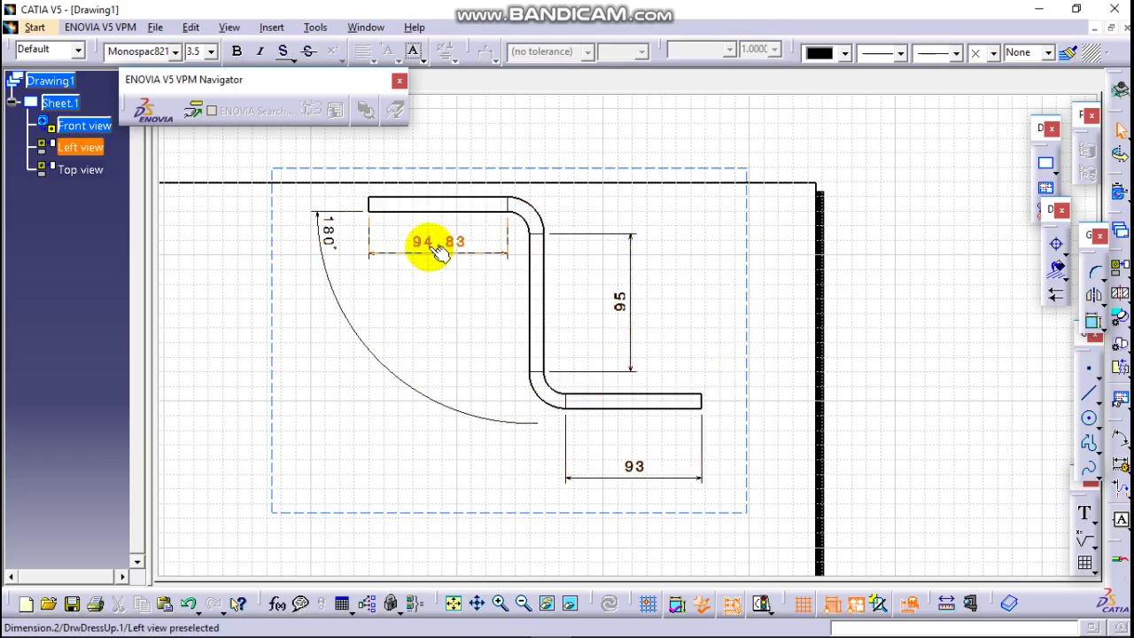
{"action": "left_click", "coordinate": [432, 245]}
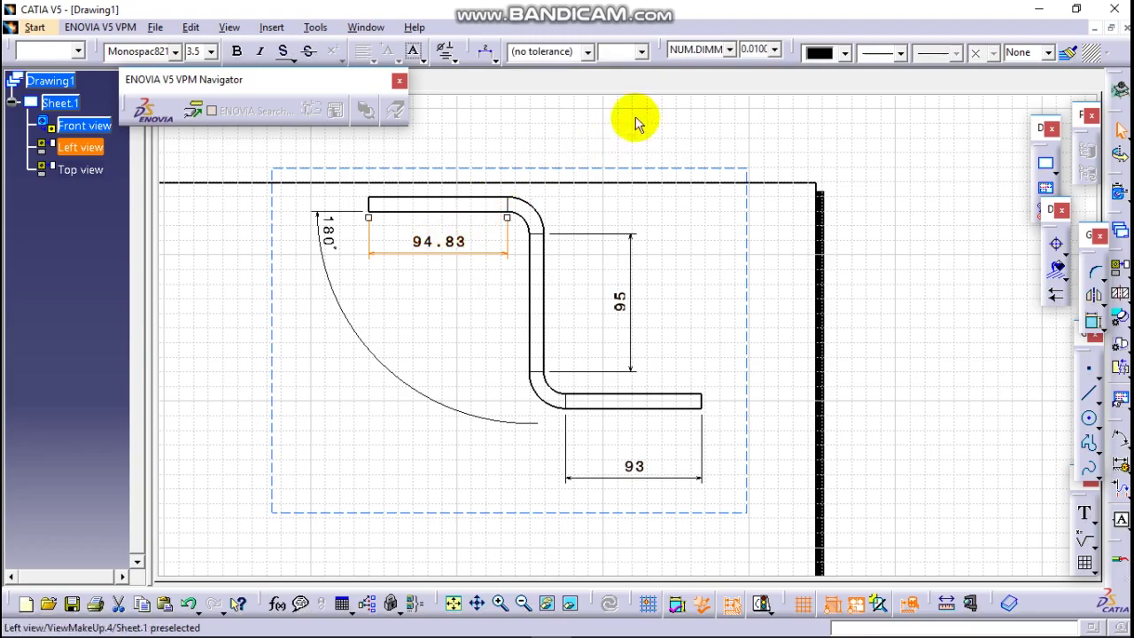
{"action": "left_click", "coordinate": [774, 50]}
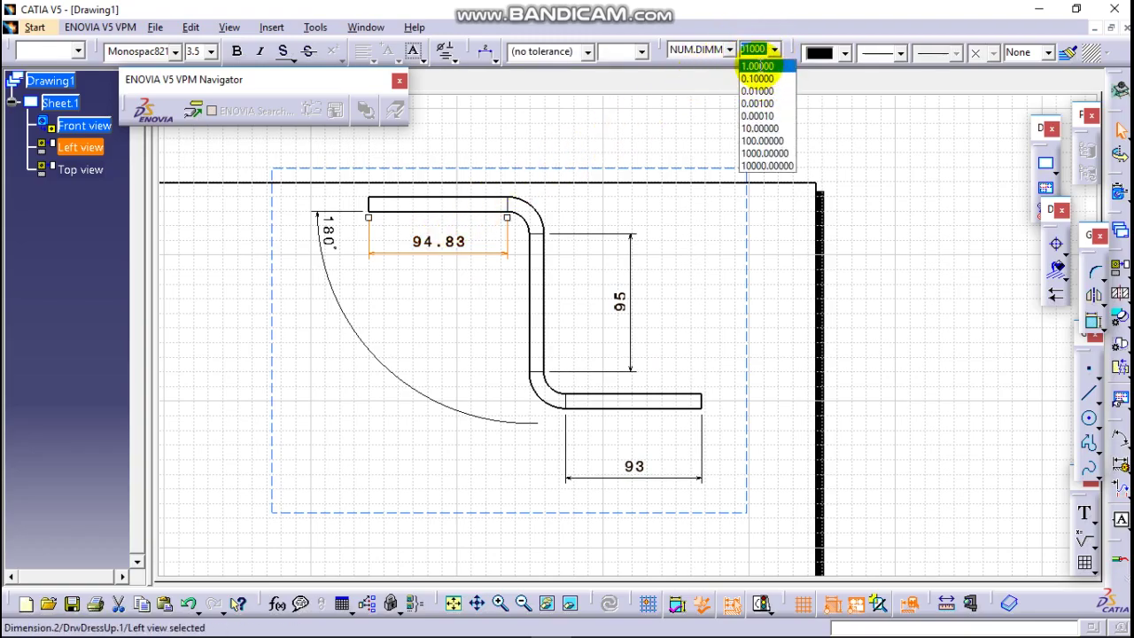
{"action": "left_click", "coordinate": [757, 66]}
{"action": "left_click", "coordinate": [473, 309]}
Set the upper horizontal length dimension in the left view to bold Times New Roman text
{"action": "mouse_move", "coordinate": [463, 269]}
{"action": "middle_mouse_down"}
{"action": "mouse_move", "coordinate": [580, 213]}
{"action": "mouse_move", "coordinate": [481, 346]}
{"action": "mouse_move", "coordinate": [430, 286]}
{"action": "mouse_move", "coordinate": [543, 357]}
{"action": "mouse_move", "coordinate": [646, 316]}
{"action": "mouse_move", "coordinate": [519, 301]}
{"action": "middle_mouse_up"}
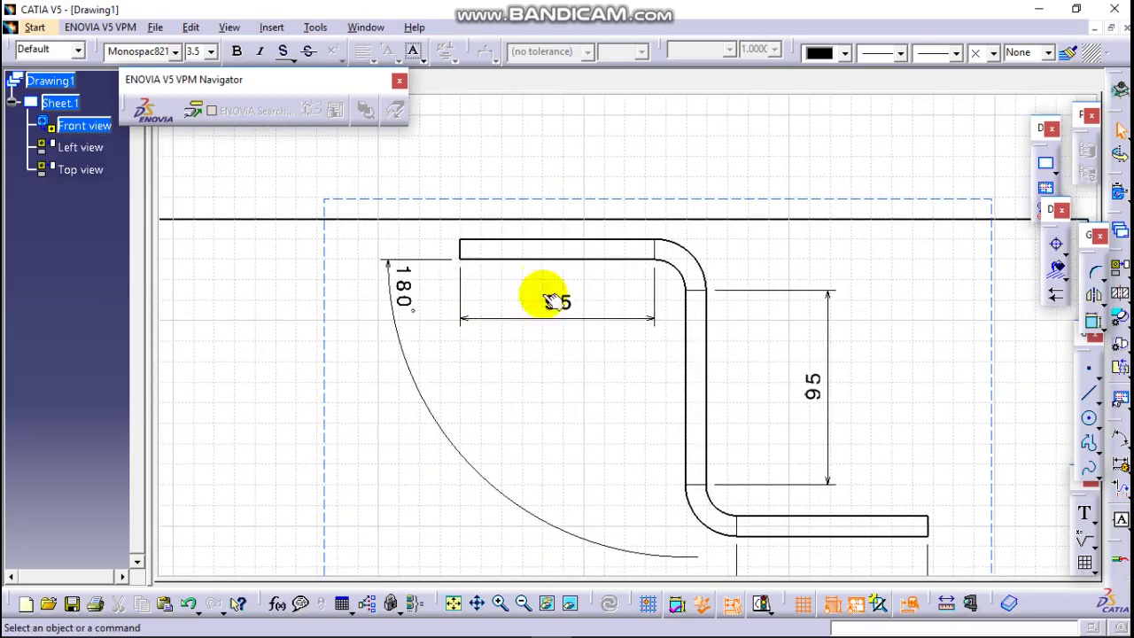
{"action": "left_click", "coordinate": [557, 302]}
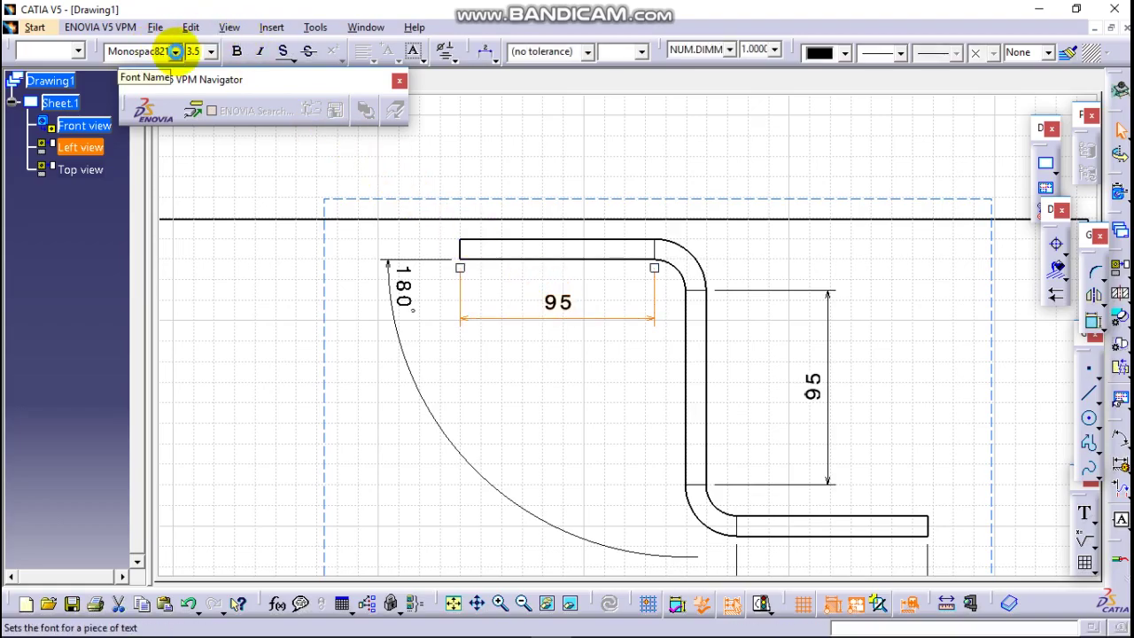
{"action": "left_click", "coordinate": [176, 51]}
{"action": "scroll", "coordinate": [222, 141], "scroll_direction": "down", "scroll_amount": 6}
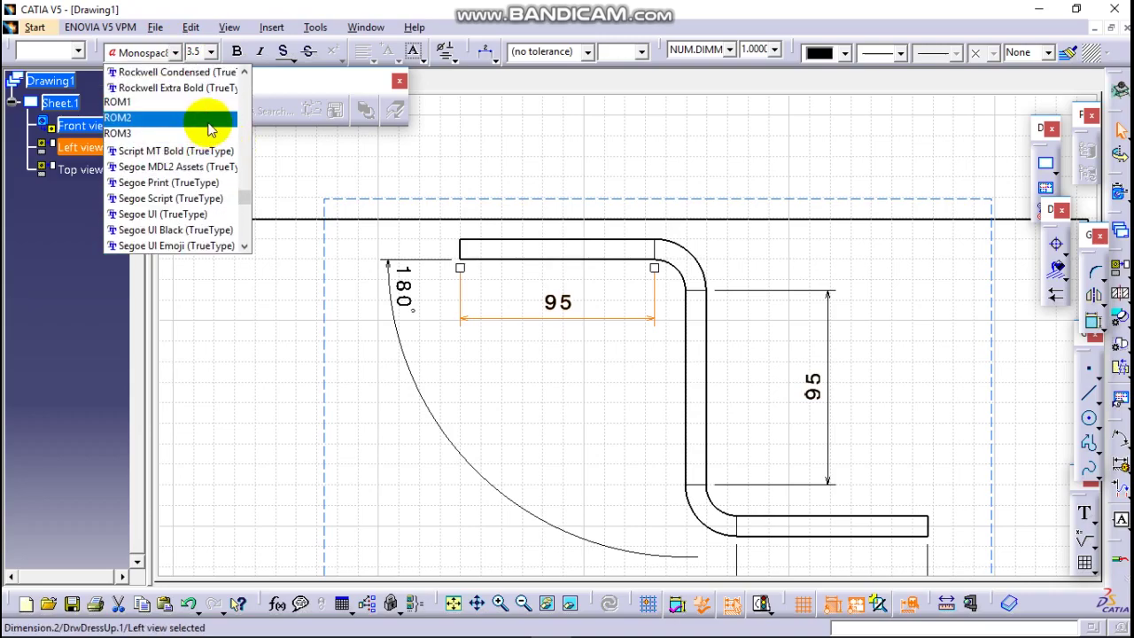
{"action": "scroll", "coordinate": [221, 172], "scroll_direction": "down", "scroll_amount": 5}
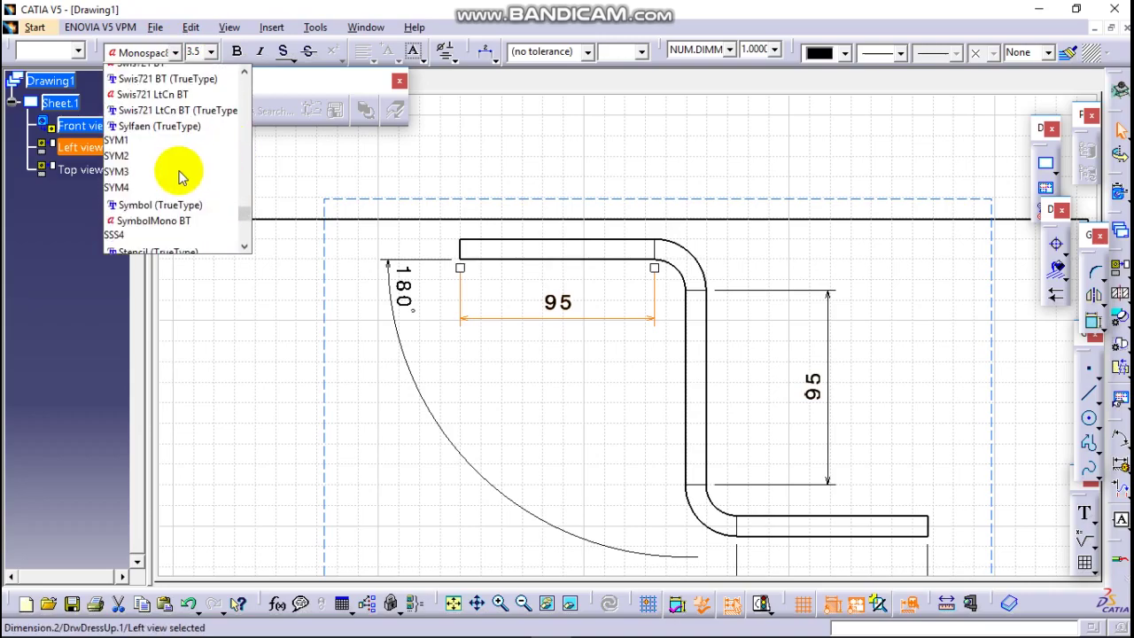
{"action": "scroll", "coordinate": [181, 174], "scroll_direction": "down", "scroll_amount": 2}
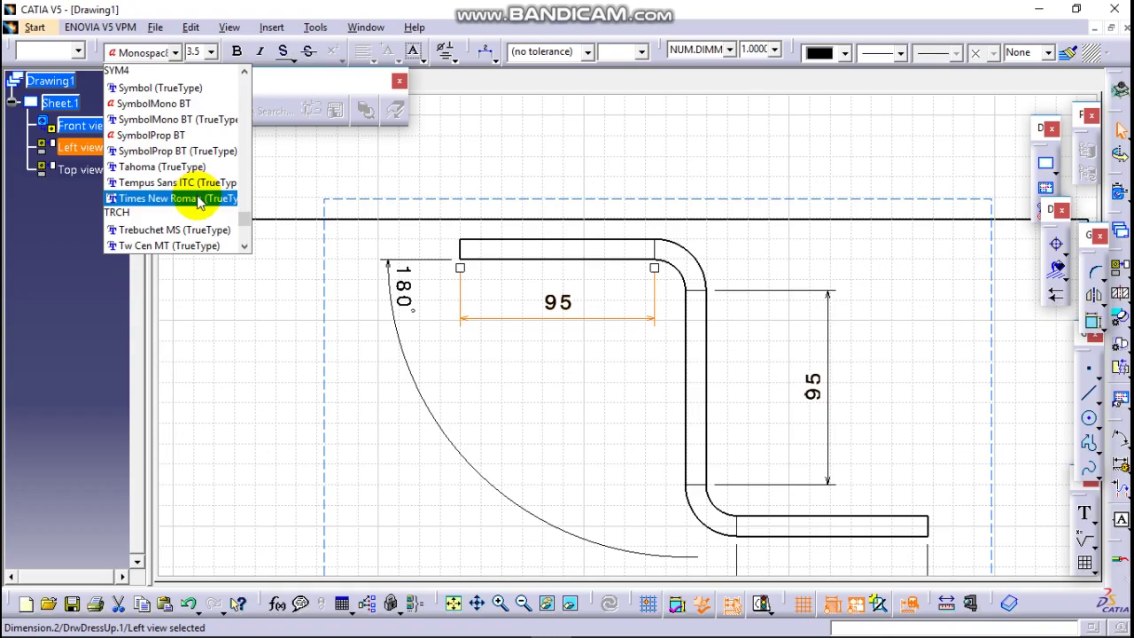
{"action": "left_click", "coordinate": [197, 200]}
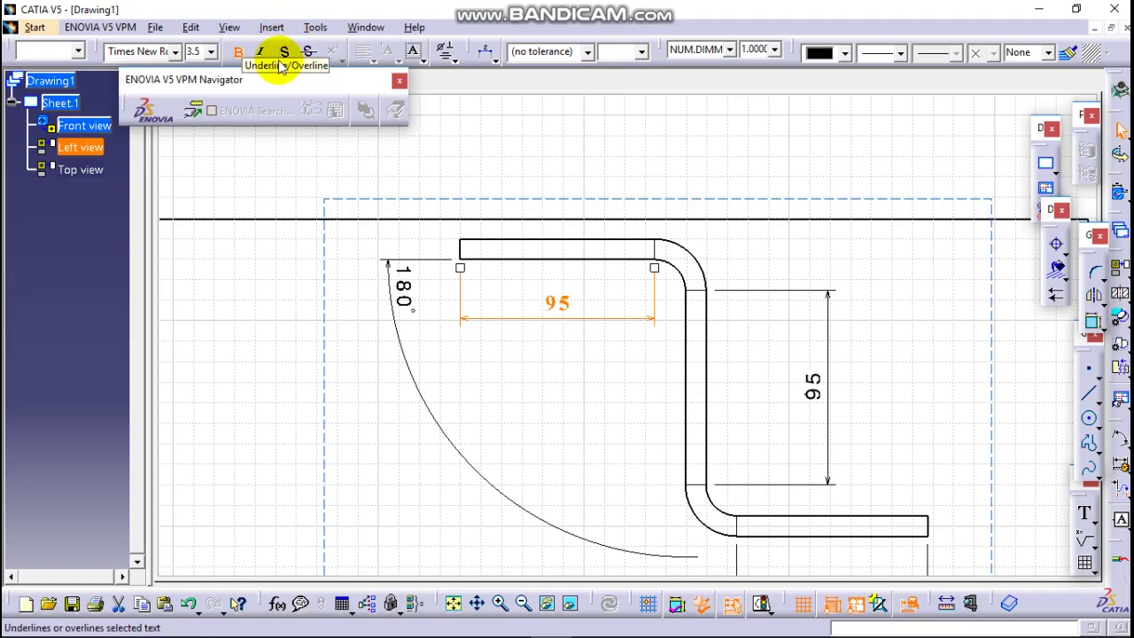
Set the text size of the upper horizontal length dimension to 2
{"action": "left_click", "coordinate": [211, 51]}
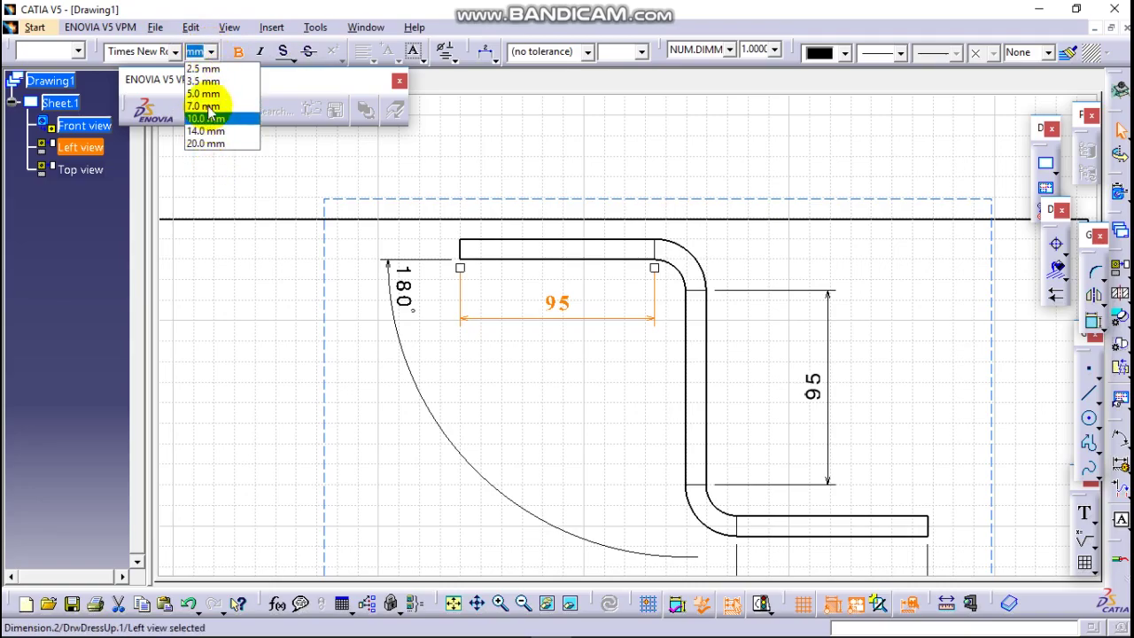
{"action": "left_click", "coordinate": [197, 52]}
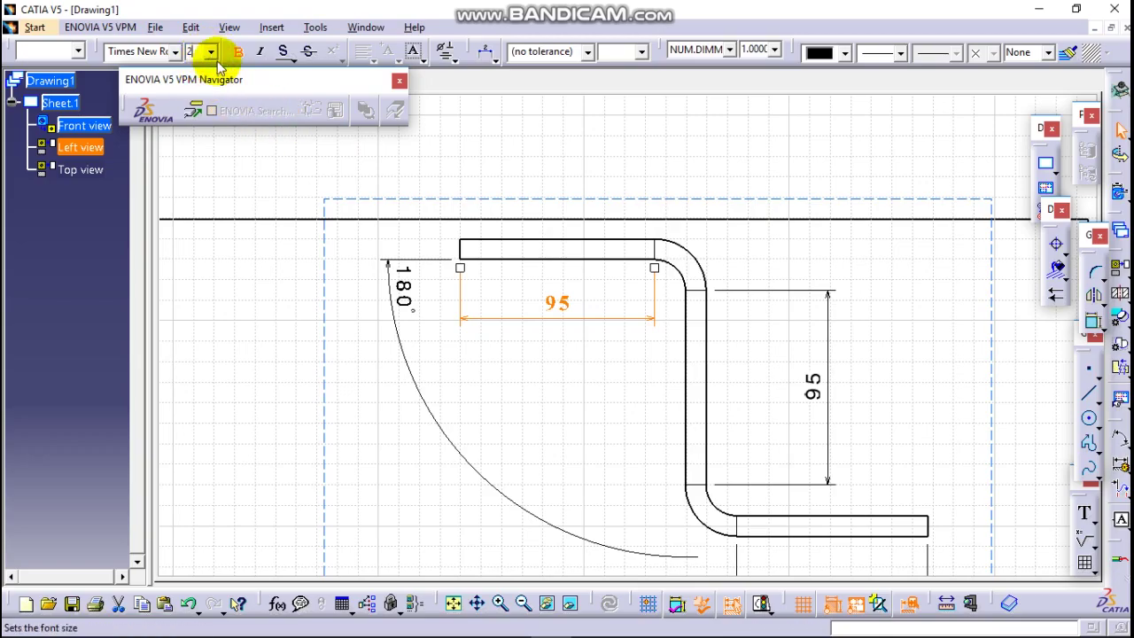
{"action": "left_click", "coordinate": [568, 359]}
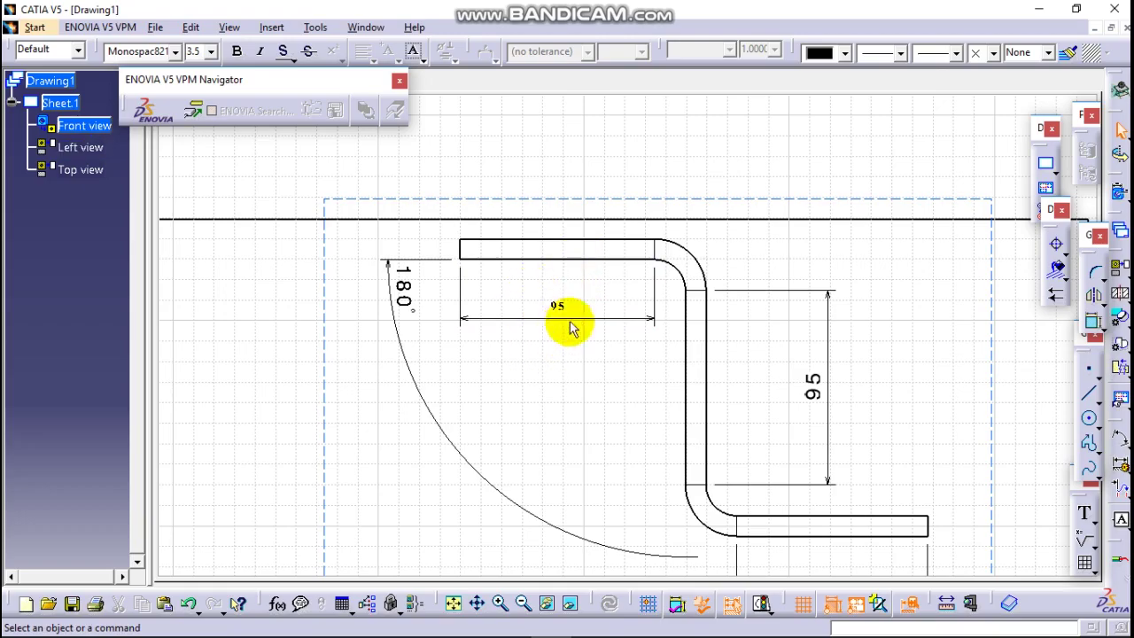
{"action": "left_click", "coordinate": [805, 396]}
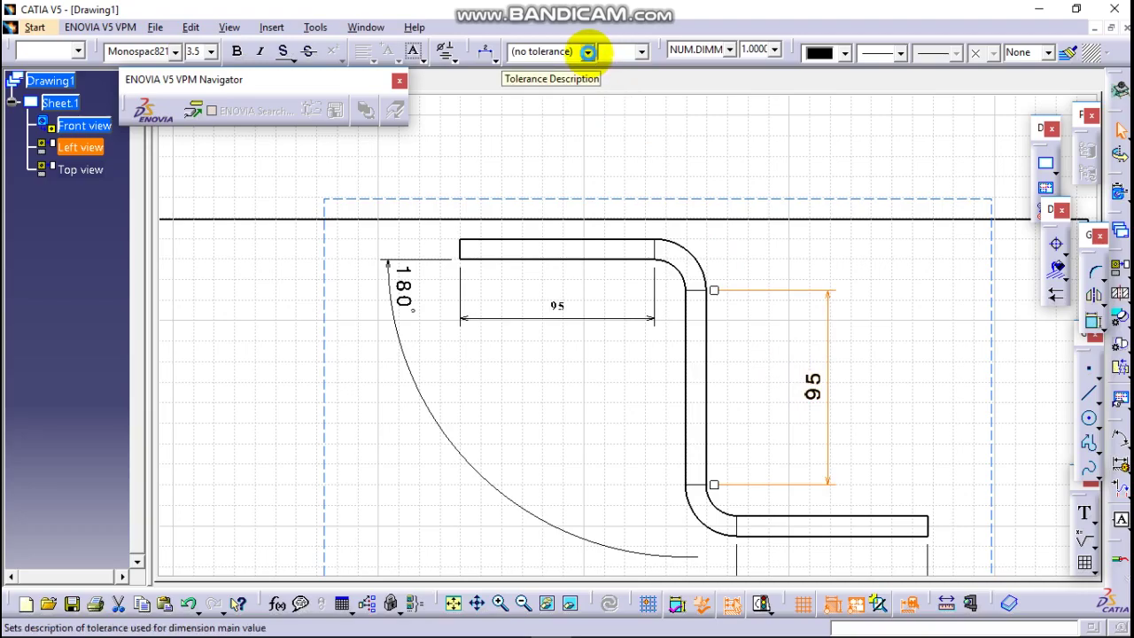
{"action": "left_click", "coordinate": [588, 52]}
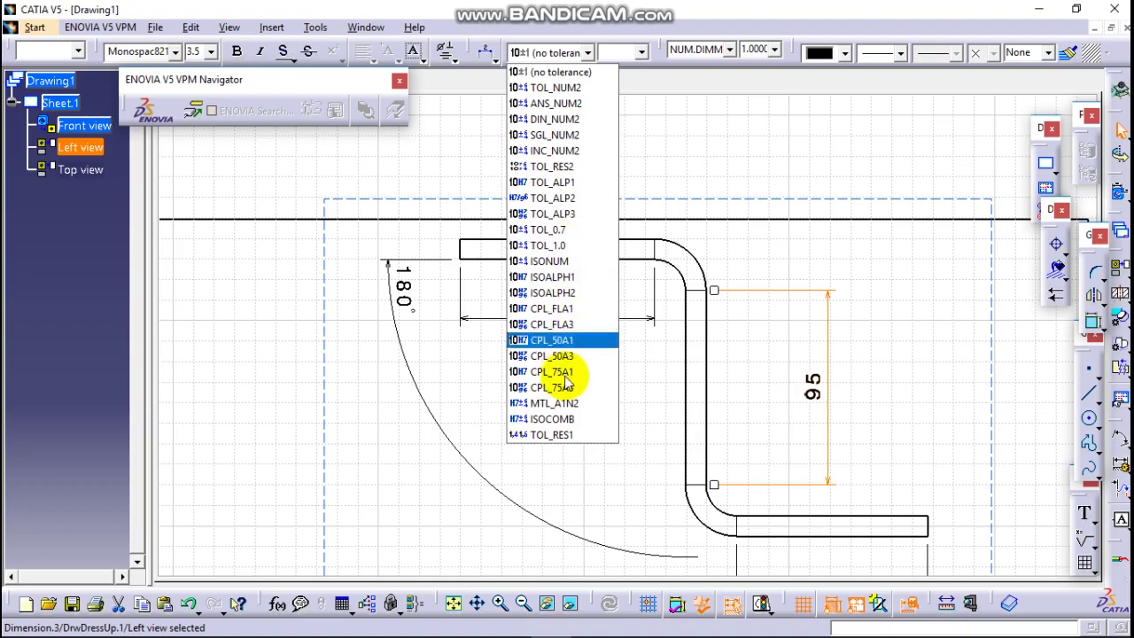
{"action": "left_click", "coordinate": [829, 142]}
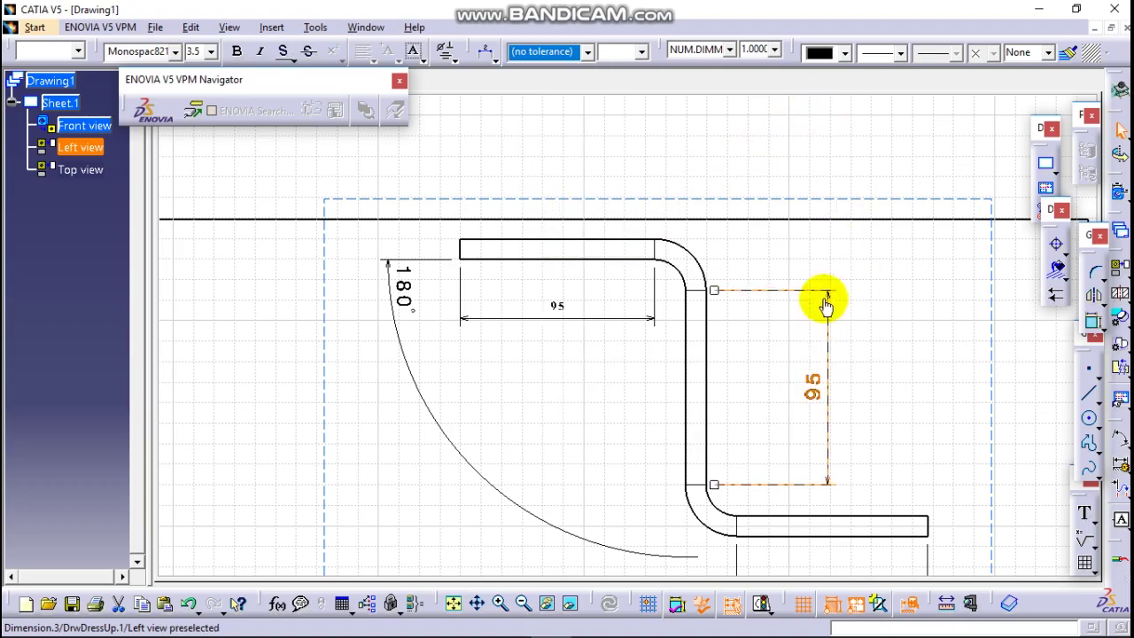
Set the line thickness of the vertical segment's length dimension in the left view to 2 mm
{"action": "left_click", "coordinate": [829, 354]}
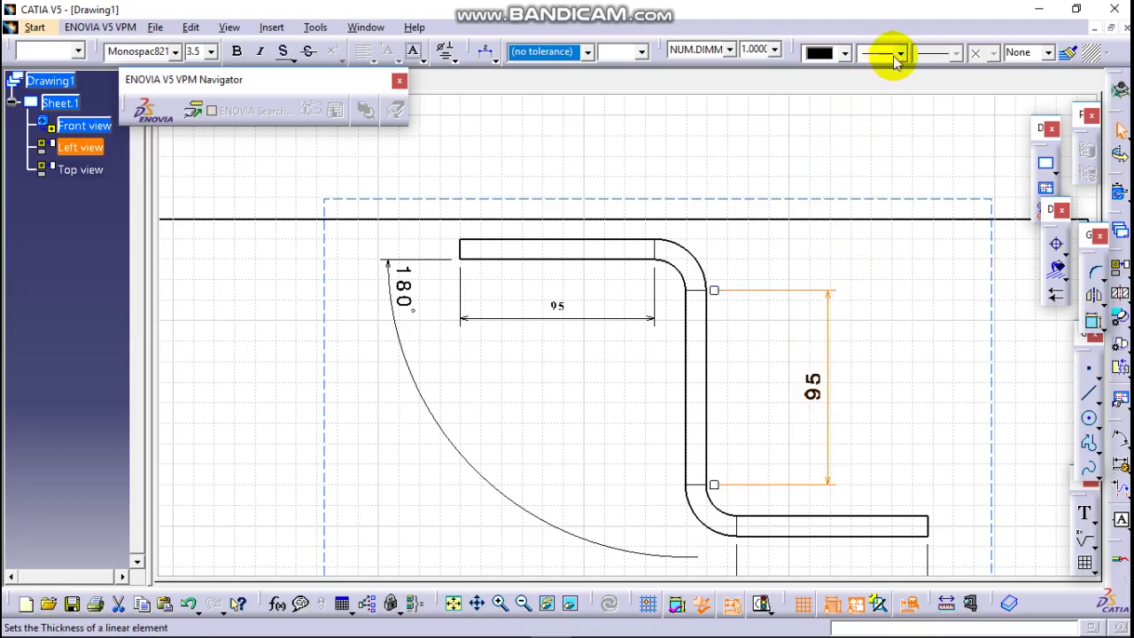
{"action": "left_click", "coordinate": [827, 372]}
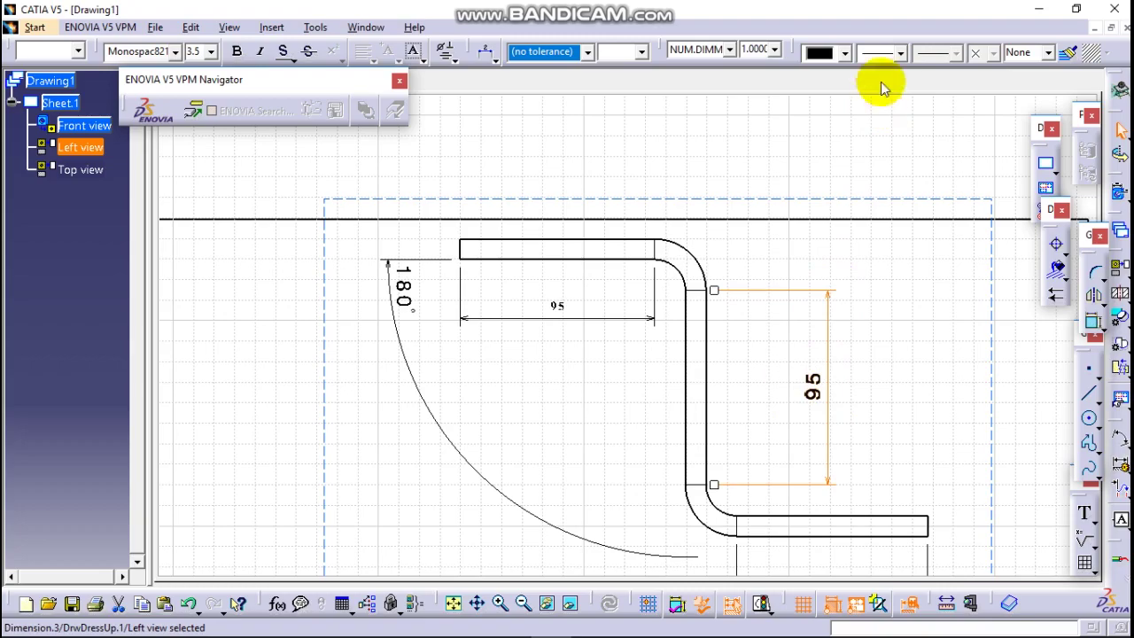
{"action": "left_click", "coordinate": [902, 53]}
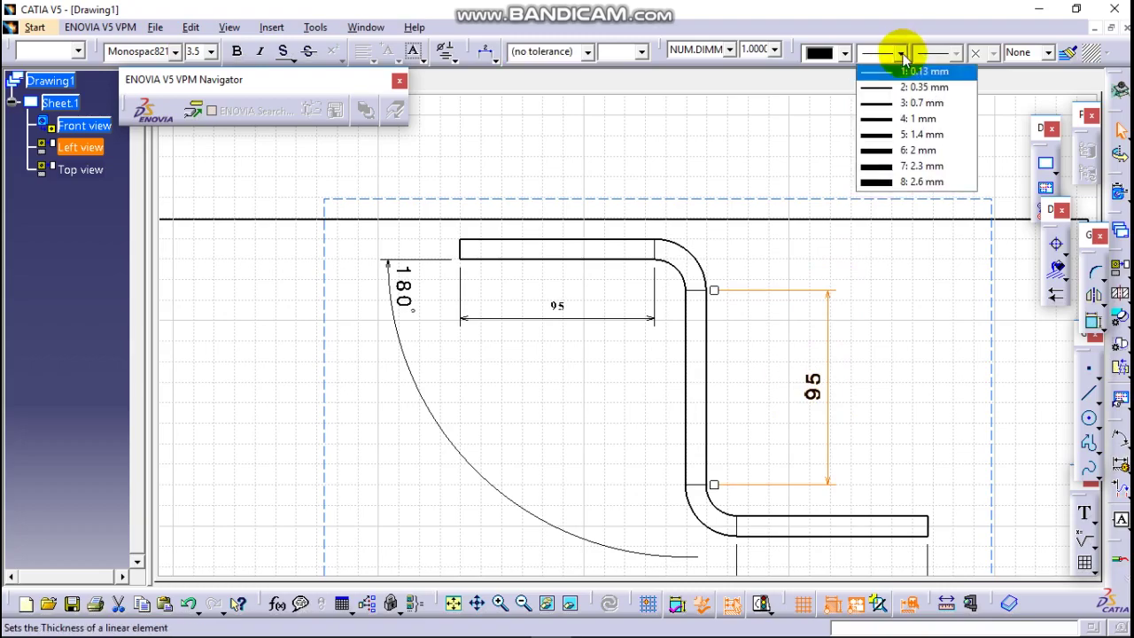
{"action": "left_click", "coordinate": [908, 152]}
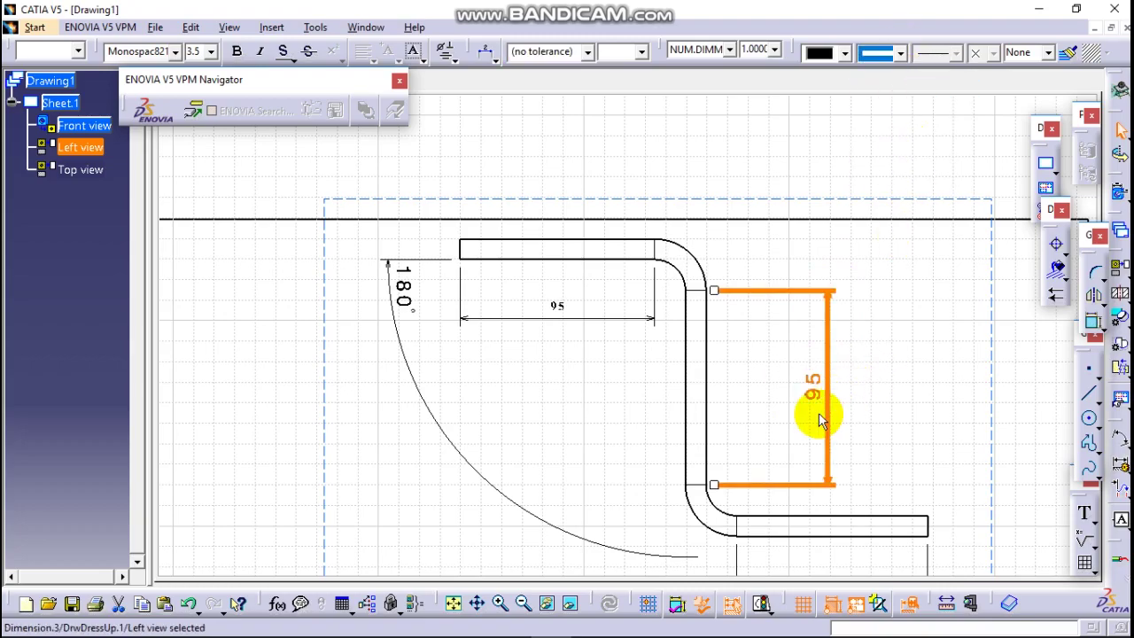
Set the line thickness of the vertical segment's length dimension to 0.35 mm
{"action": "left_click", "coordinate": [899, 53]}
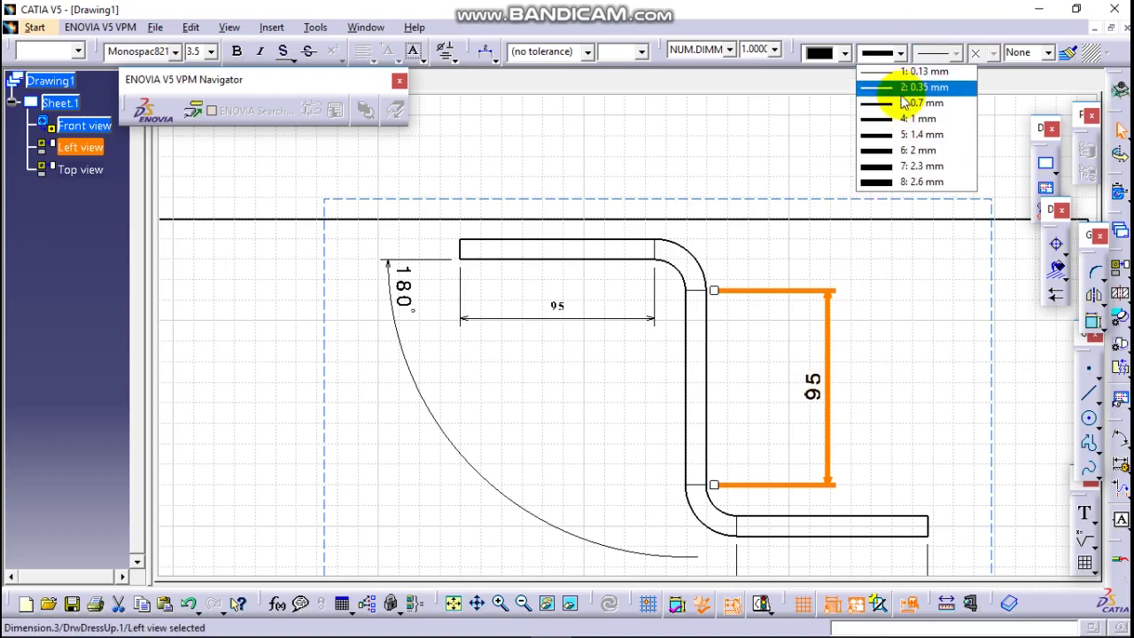
{"action": "left_click", "coordinate": [910, 89]}
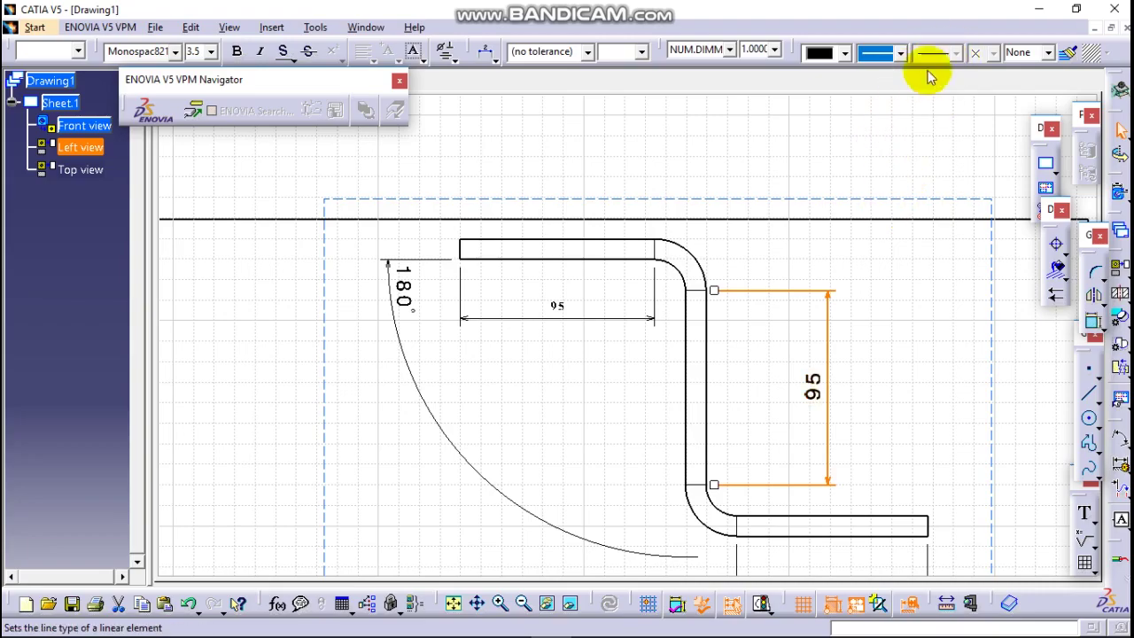
{"action": "left_click", "coordinate": [916, 114]}
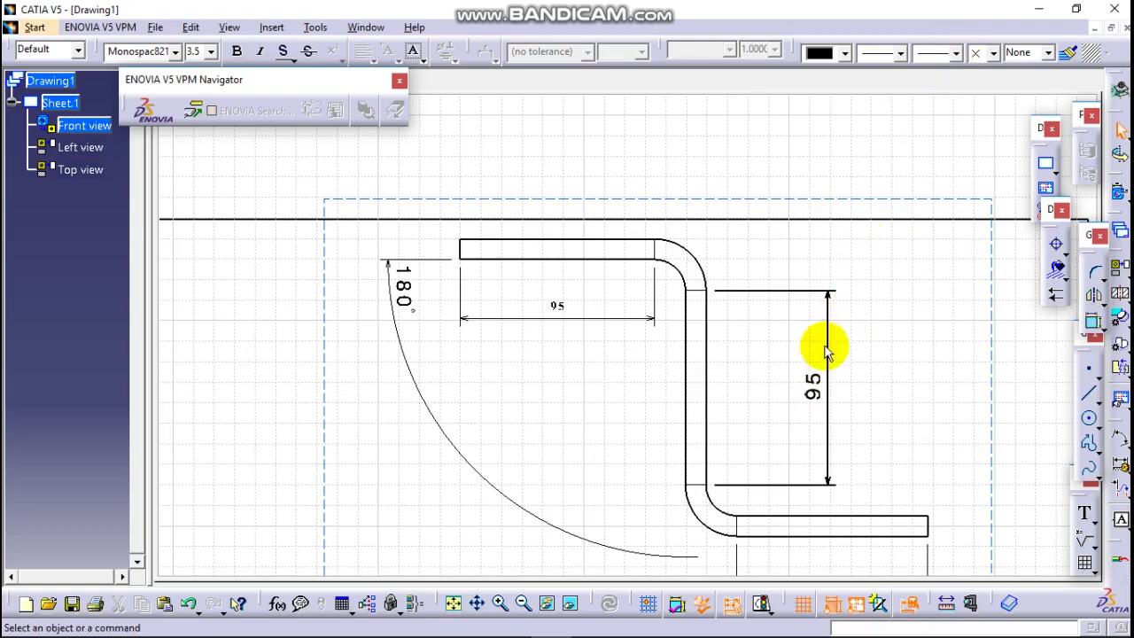
{"action": "left_click", "coordinate": [844, 306]}
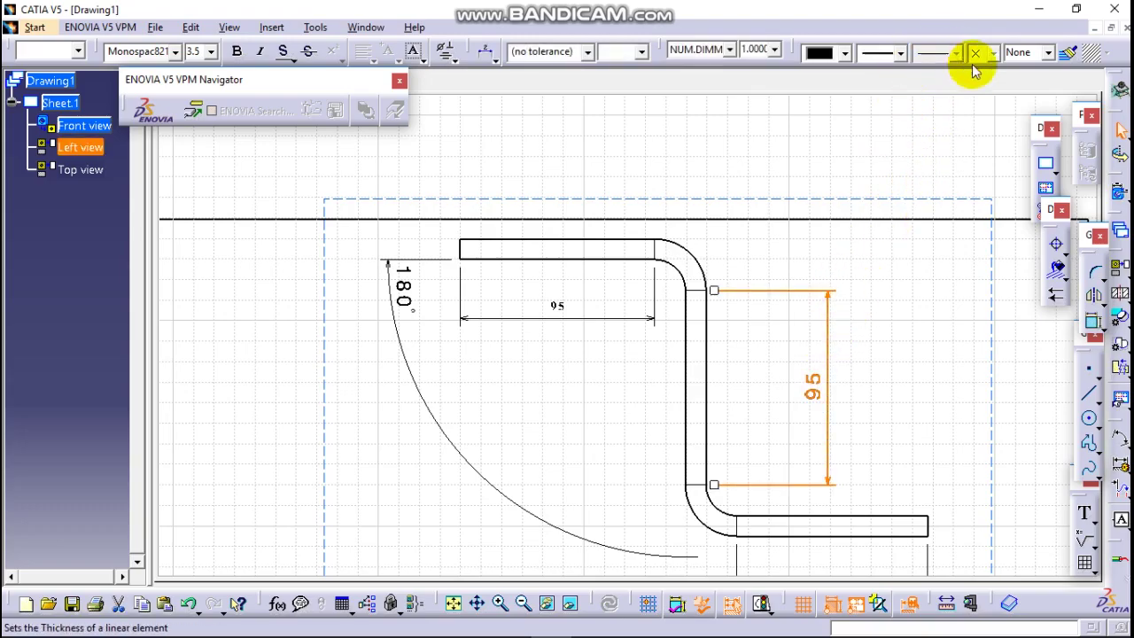
{"action": "left_click", "coordinate": [1047, 53]}
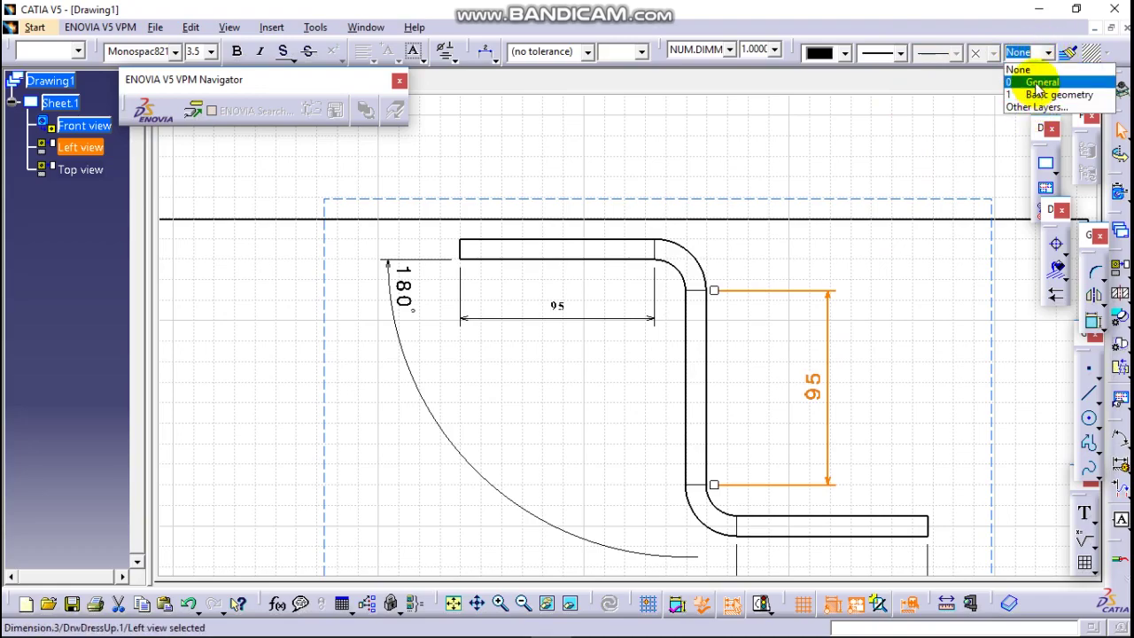
{"action": "left_click", "coordinate": [971, 106]}
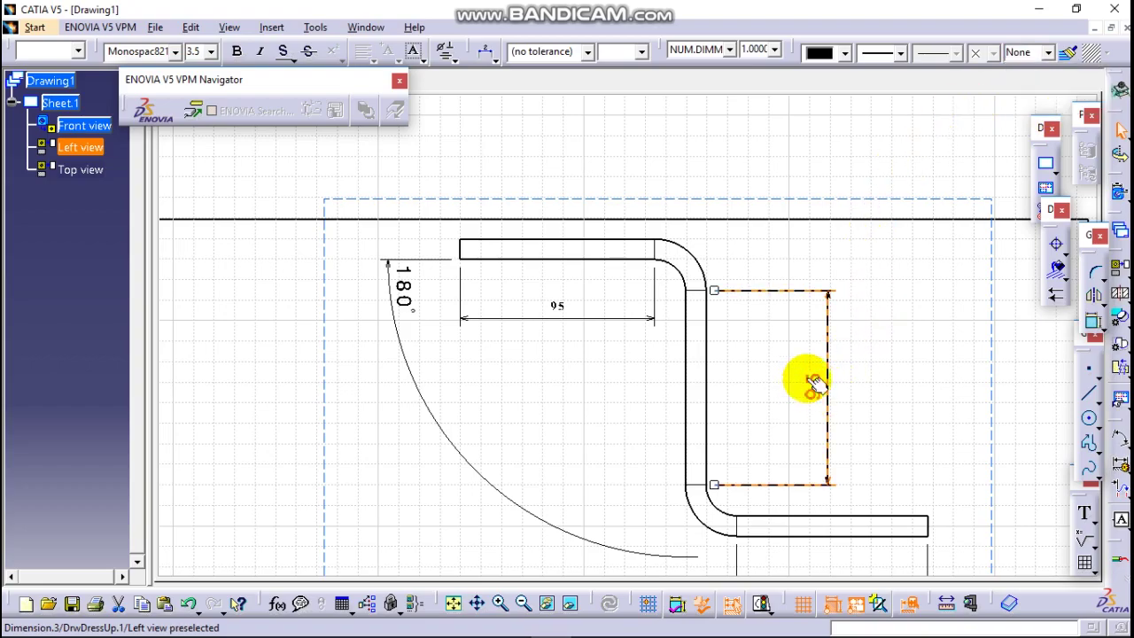
Change the color of the vertical segment's length dimension to blue
{"action": "left_click", "coordinate": [814, 383]}
{"action": "left_click", "coordinate": [844, 52]}
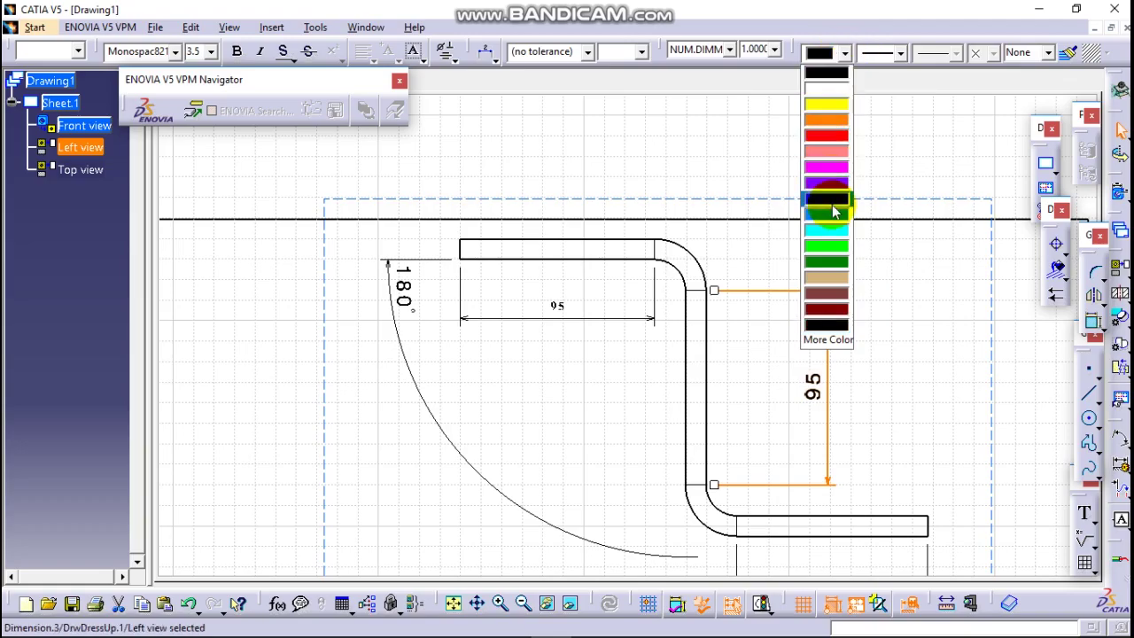
{"action": "left_click", "coordinate": [826, 197]}
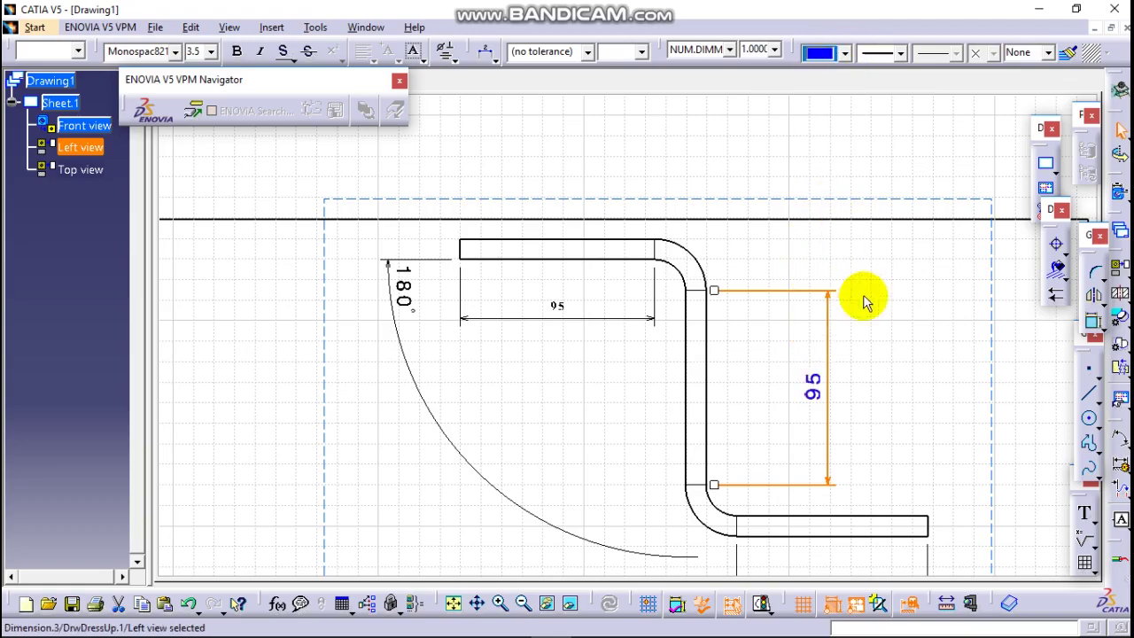
{"action": "left_click", "coordinate": [915, 352]}
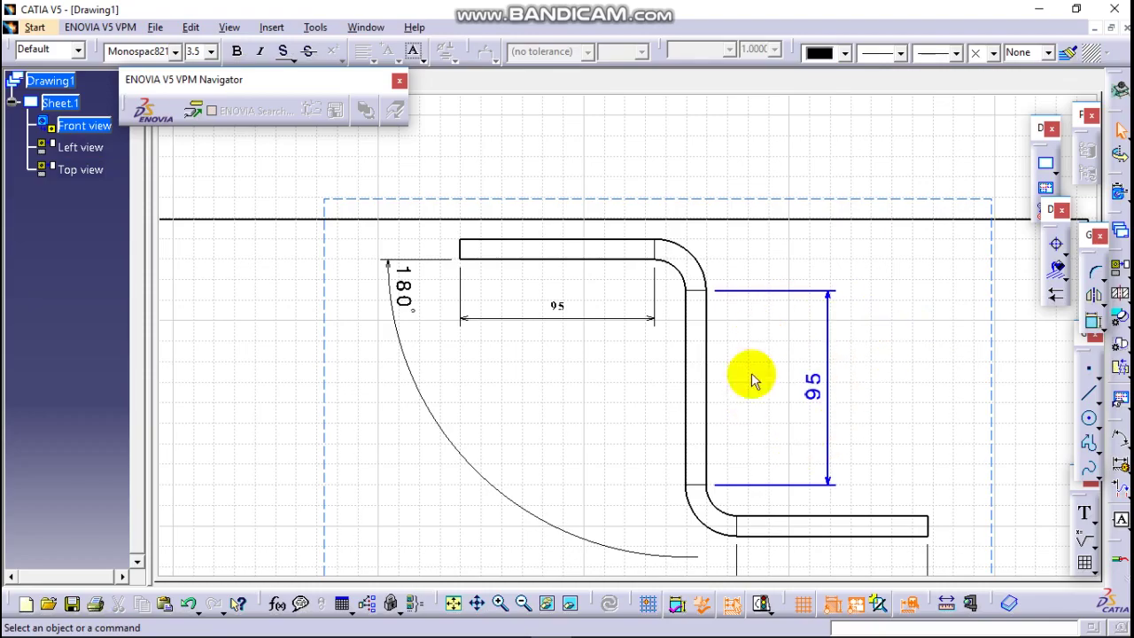
Set the color of the vertical segment's length dimension back to black
{"action": "left_click", "coordinate": [843, 59]}
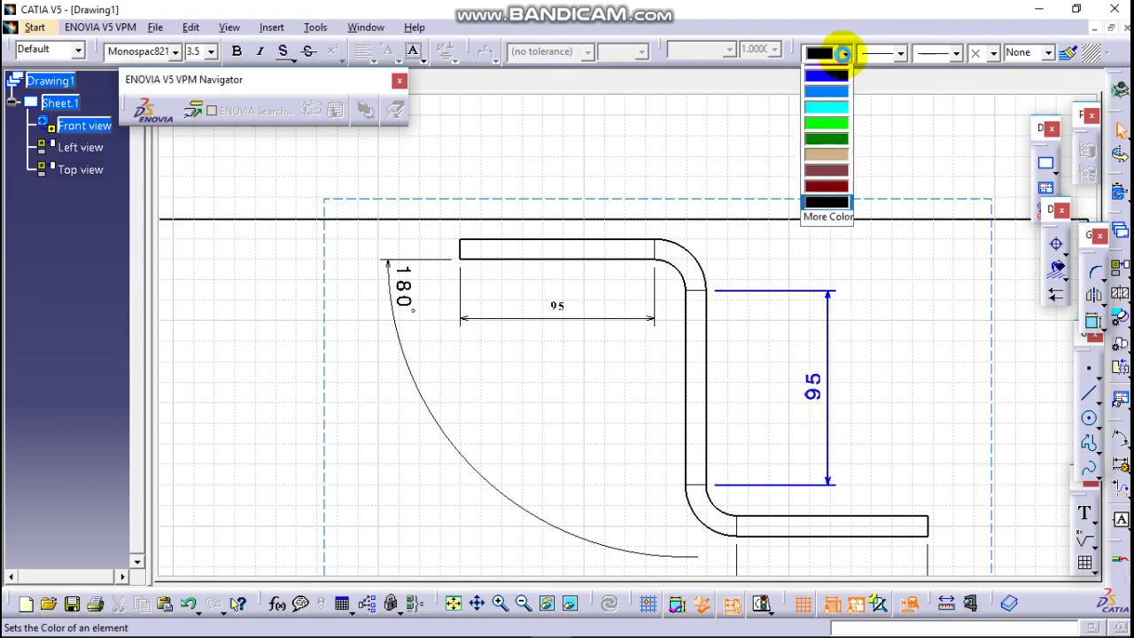
{"action": "left_click", "coordinate": [826, 82]}
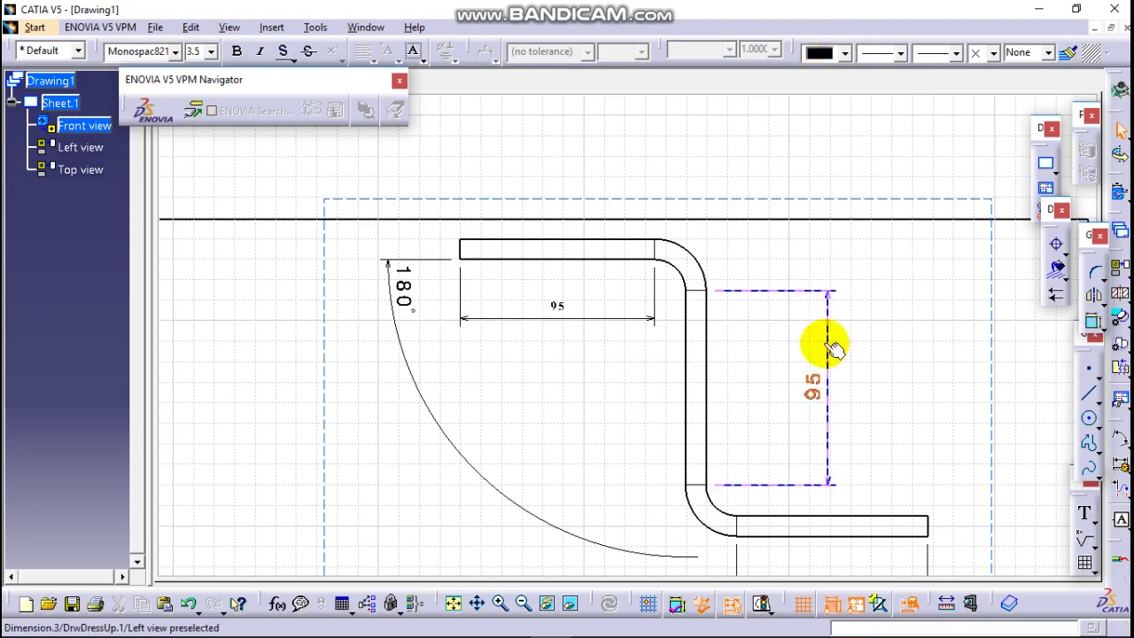
{"action": "left_click", "coordinate": [826, 372]}
{"action": "left_click", "coordinate": [843, 57]}
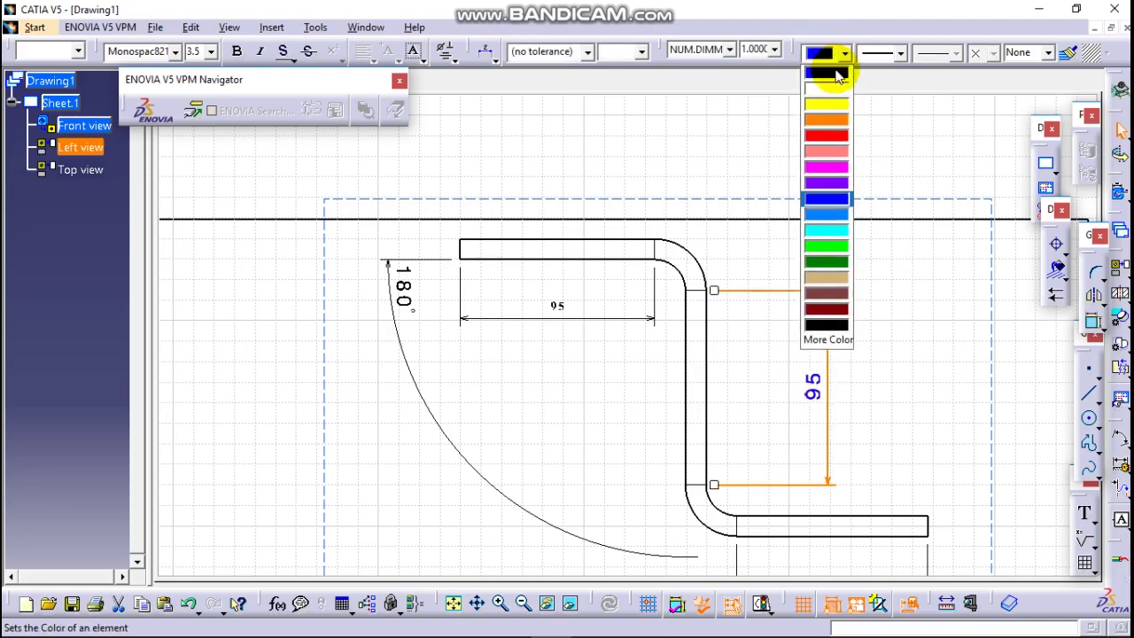
{"action": "left_click", "coordinate": [832, 324]}
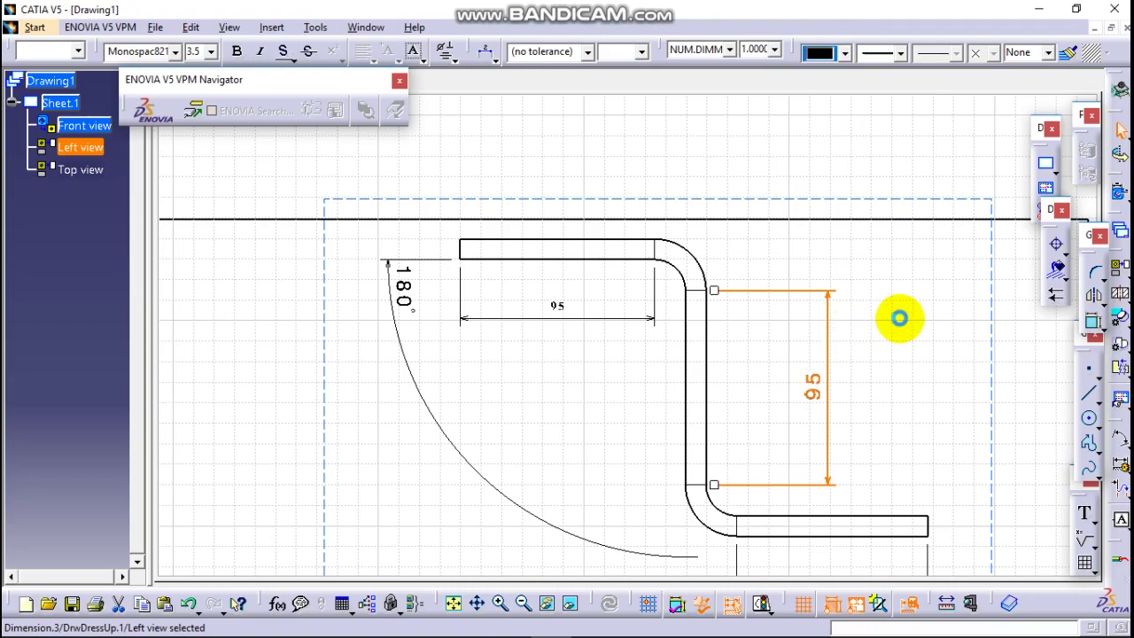
{"action": "left_click", "coordinate": [908, 316]}
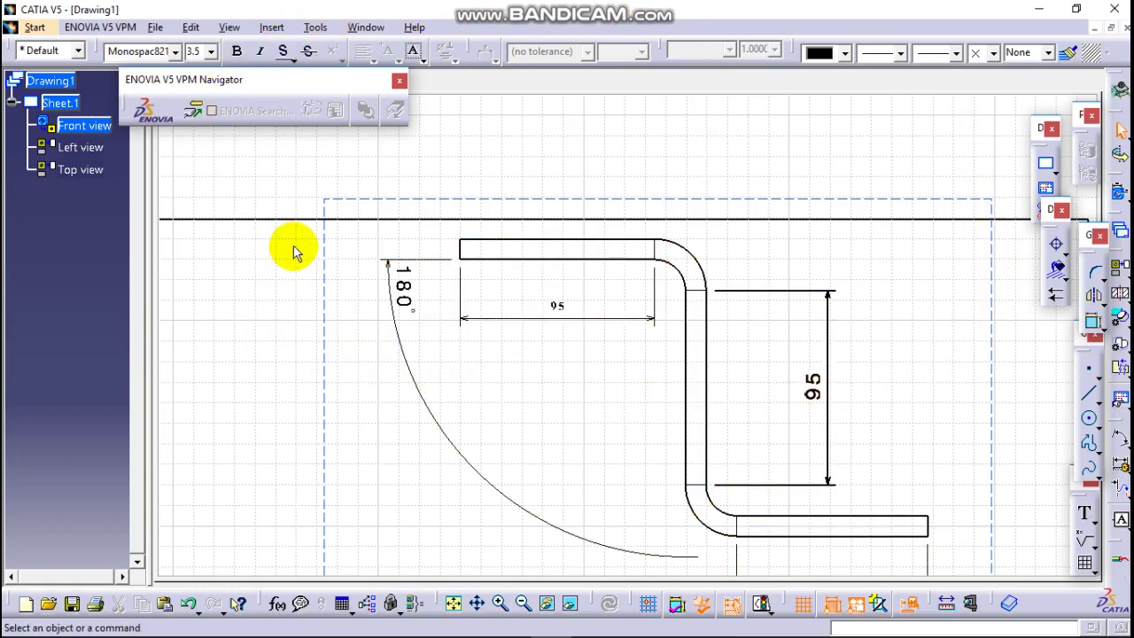
{"action": "middle_click_drag", "start_coordinate": [824, 362], "coordinate": [787, 301]}
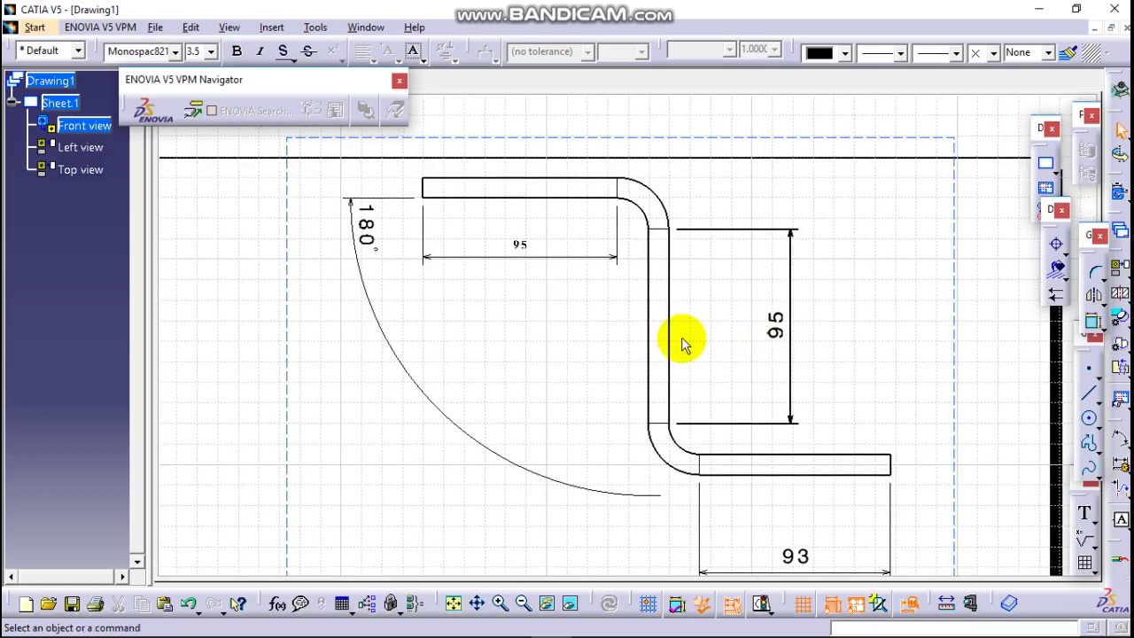
{"action": "mouse_move", "coordinate": [699, 294]}
{"action": "middle_mouse_down"}
{"action": "mouse_move", "coordinate": [711, 336]}
{"action": "mouse_move", "coordinate": [523, 476]}
{"action": "middle_mouse_up"}
{"action": "middle_click_drag", "start_coordinate": [576, 428], "coordinate": [590, 304]}
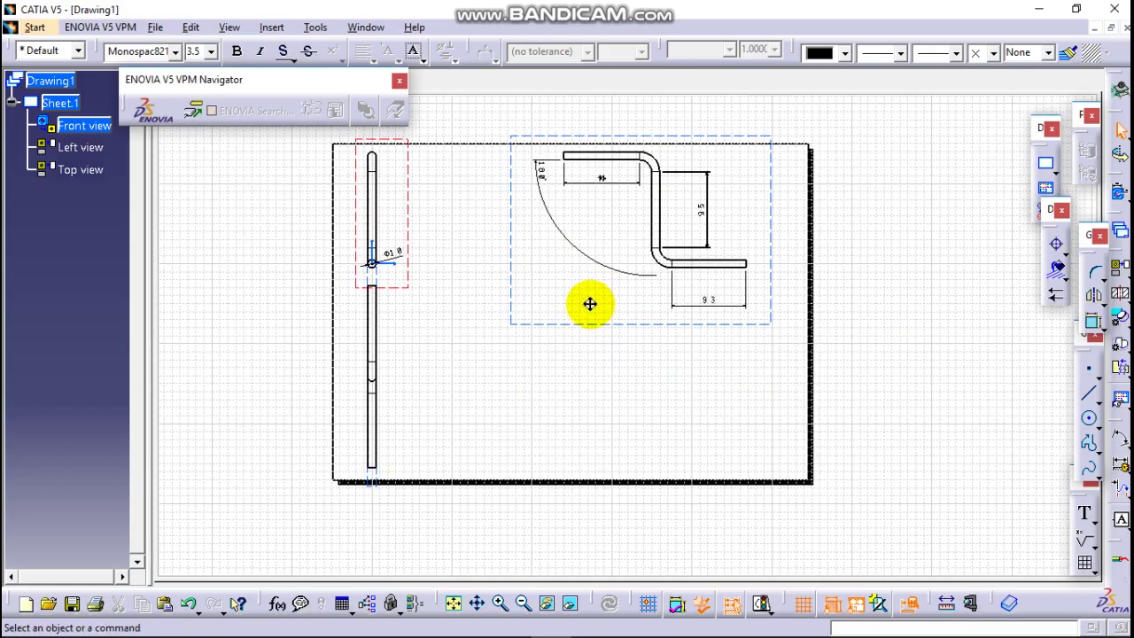
{"action": "mouse_move", "coordinate": [605, 365]}
{"action": "middle_mouse_down"}
{"action": "mouse_move", "coordinate": [699, 306]}
{"action": "mouse_move", "coordinate": [700, 356]}
{"action": "mouse_move", "coordinate": [741, 324]}
{"action": "middle_mouse_up"}
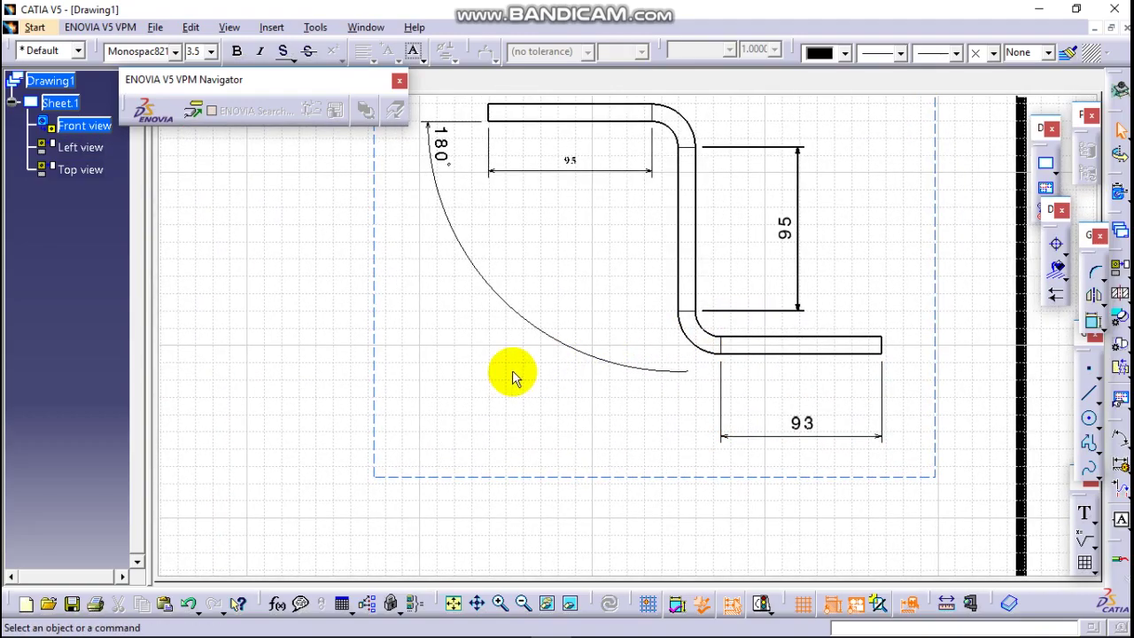